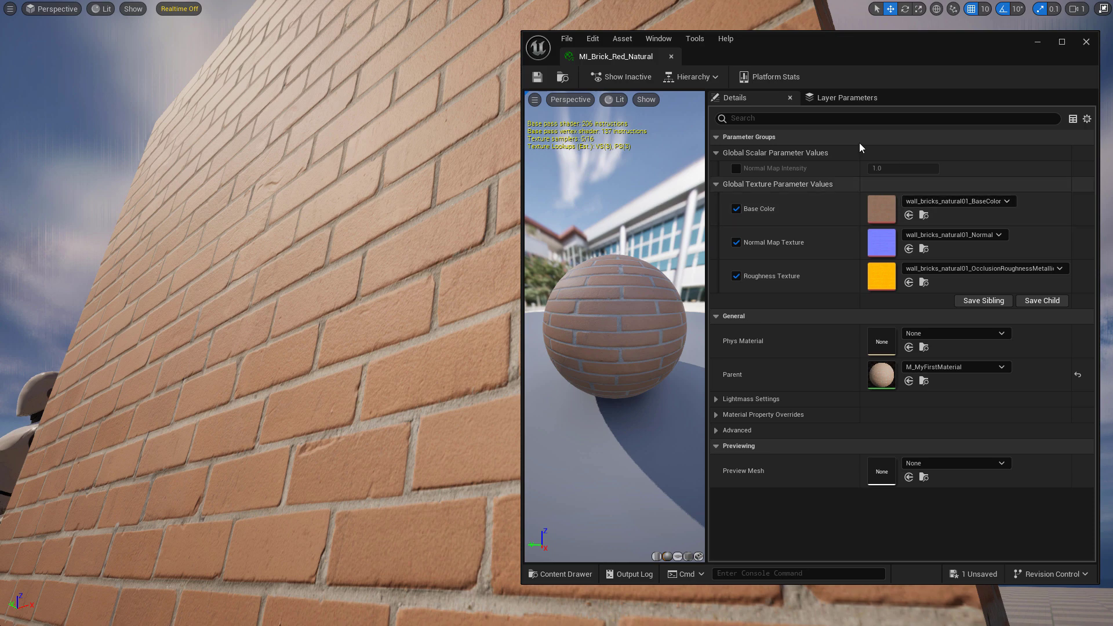
Enable the Normal Map Intensity override on MI_Brick_Red_Natural and set it to 2
{"action": "left_click", "coordinate": [736, 168]}
{"action": "left_click", "coordinate": [892, 168]}
{"action": "type", "text": "2"}
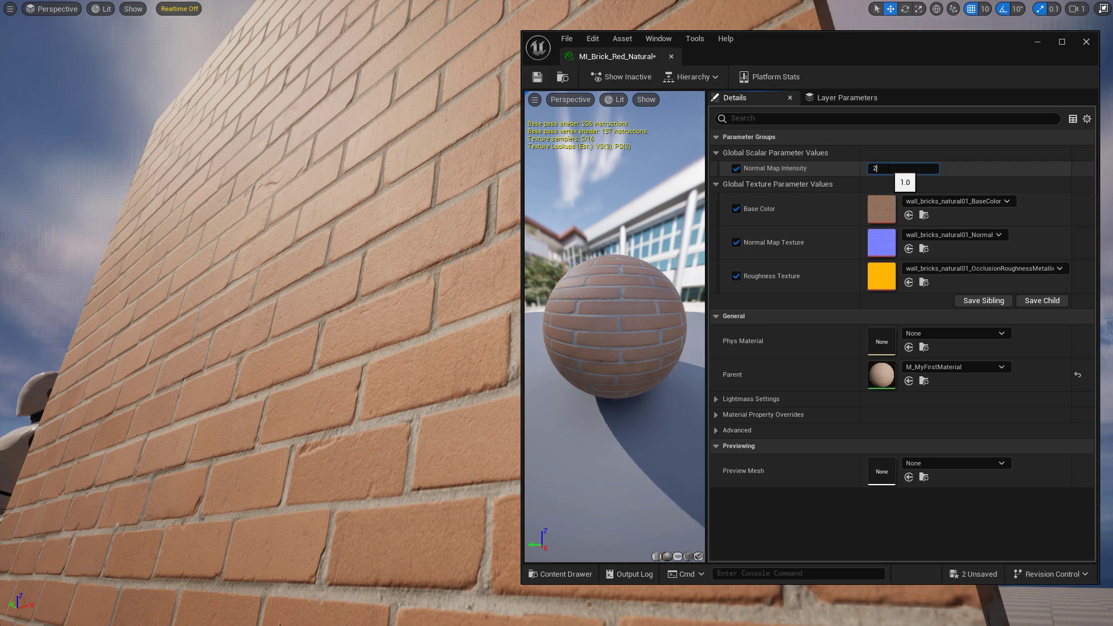
{"action": "key", "text": "Return"}
{"action": "right_click_drag", "start_coordinate": [424, 274], "coordinate": [412, 286]}
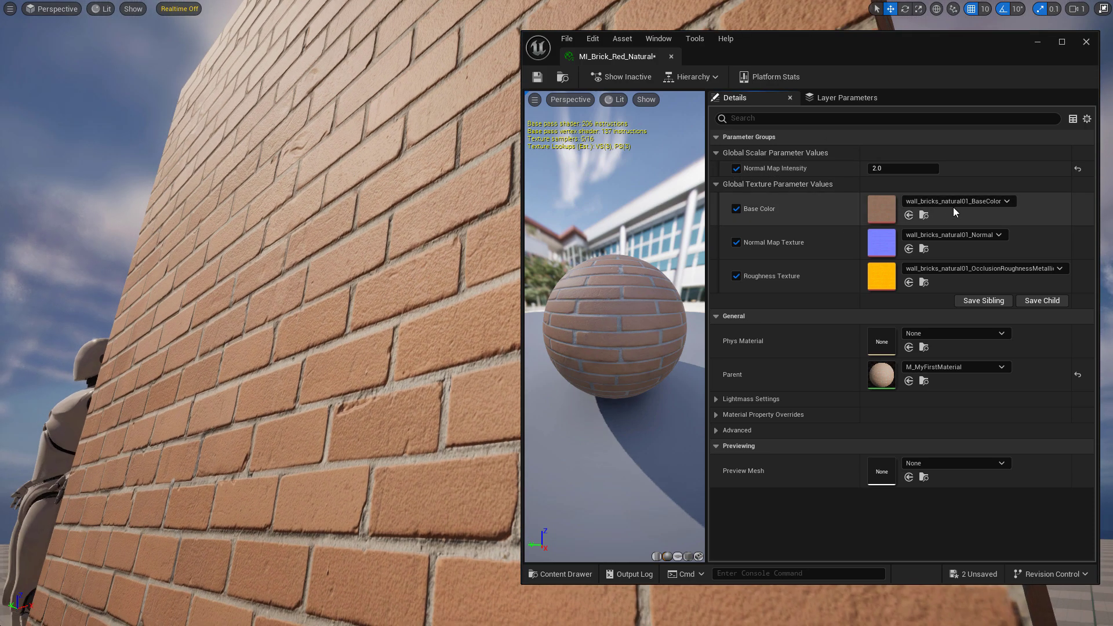
Raise the Normal Map Intensity of the brick material instance to 3, and finally to 5
{"action": "left_click", "coordinate": [902, 169]}
{"action": "type", "text": "3"}
{"action": "key", "text": "Return"}
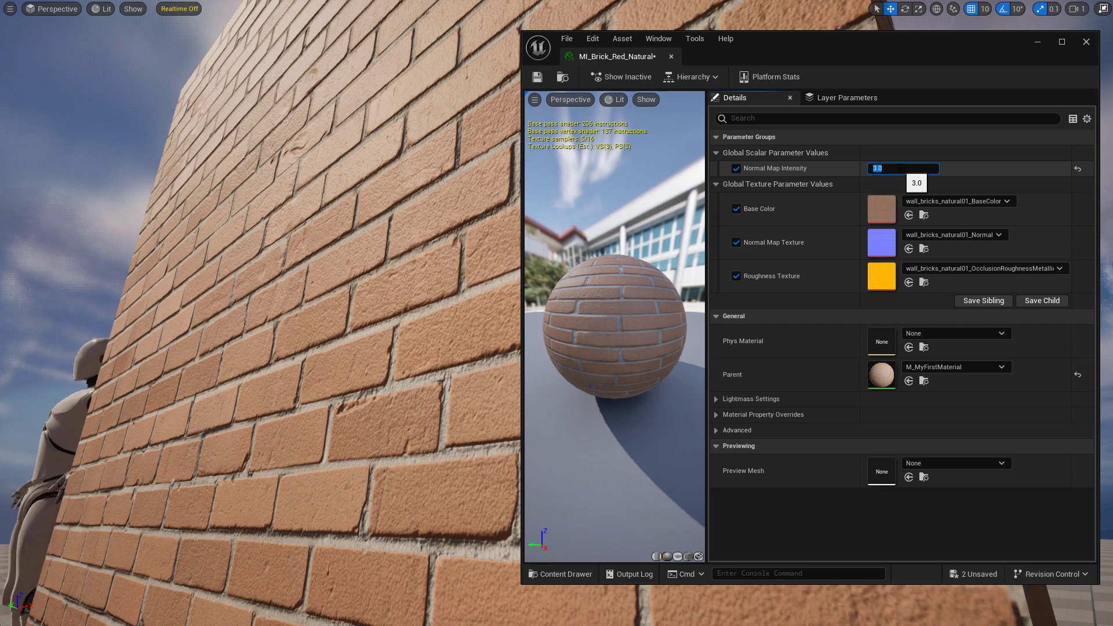
{"action": "type", "text": "5"}
{"action": "key", "text": "Return"}
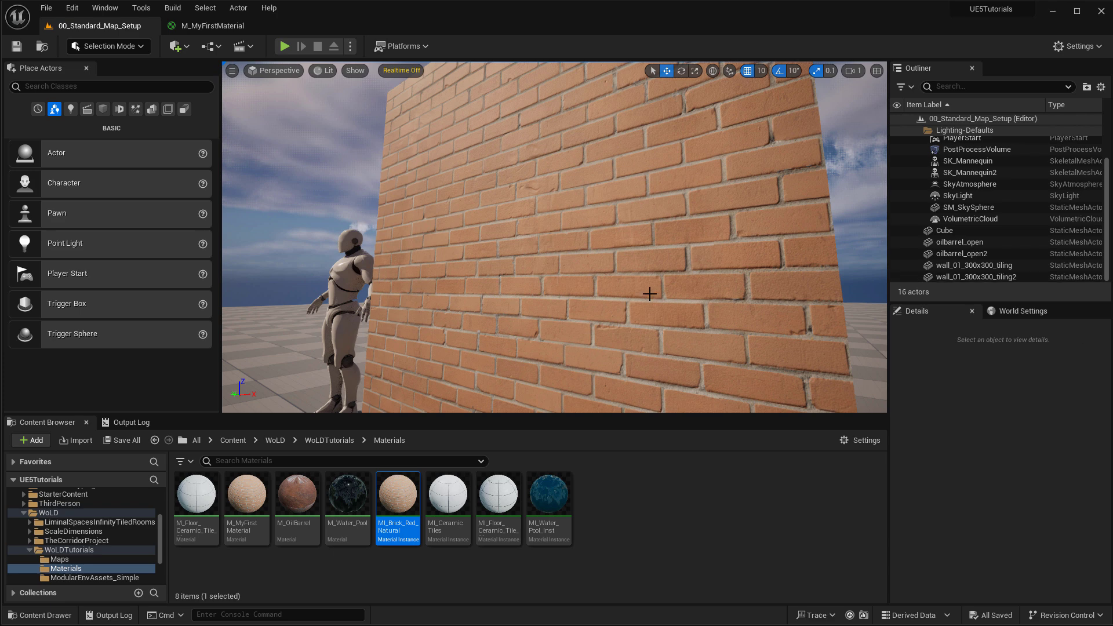
Examine how the Normal Map Texture node is wired in the M_MyFirstMaterial graph, and return to the level
{"action": "left_click", "coordinate": [199, 27]}
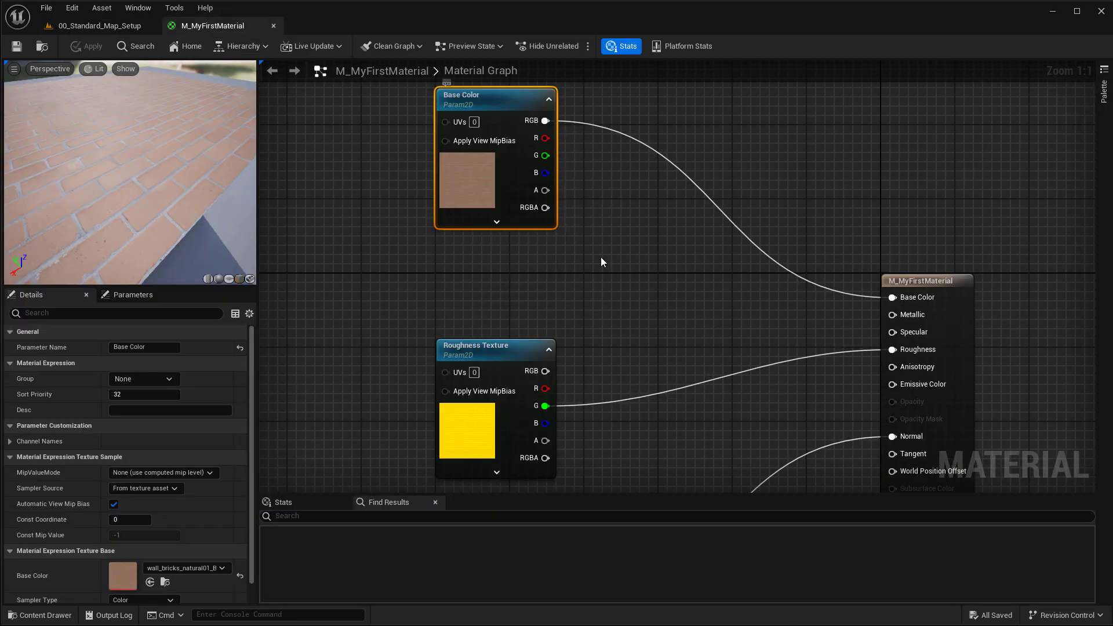
{"action": "right_click_drag", "start_coordinate": [631, 299], "coordinate": [618, 192]}
{"action": "right_click_drag", "start_coordinate": [675, 384], "coordinate": [694, 209]}
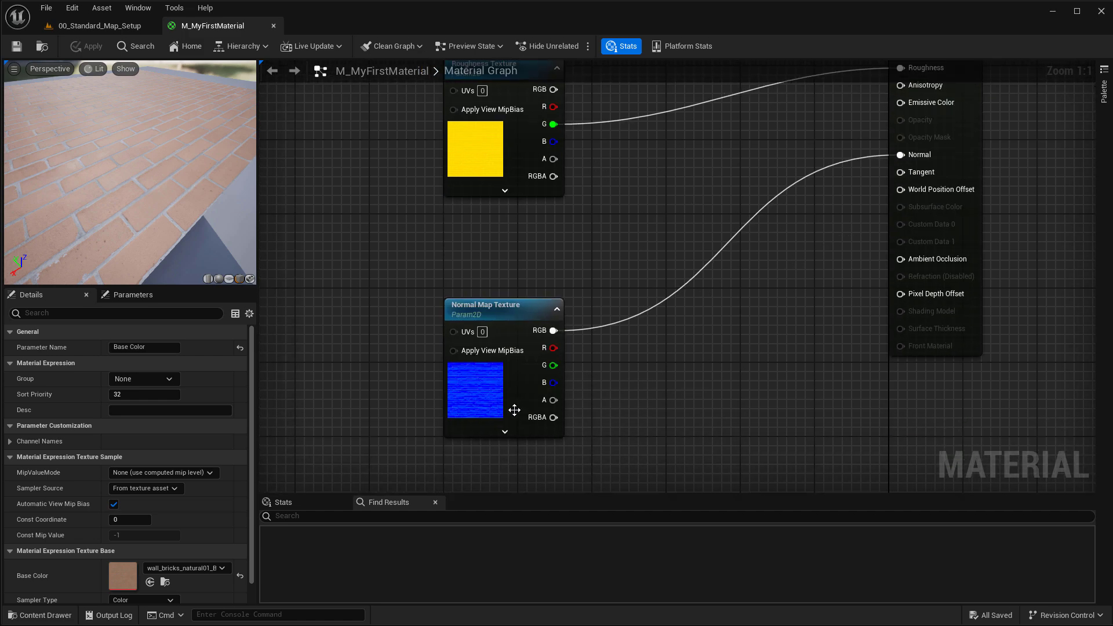
{"action": "left_click", "coordinate": [514, 410]}
{"action": "left_click", "coordinate": [109, 28]}
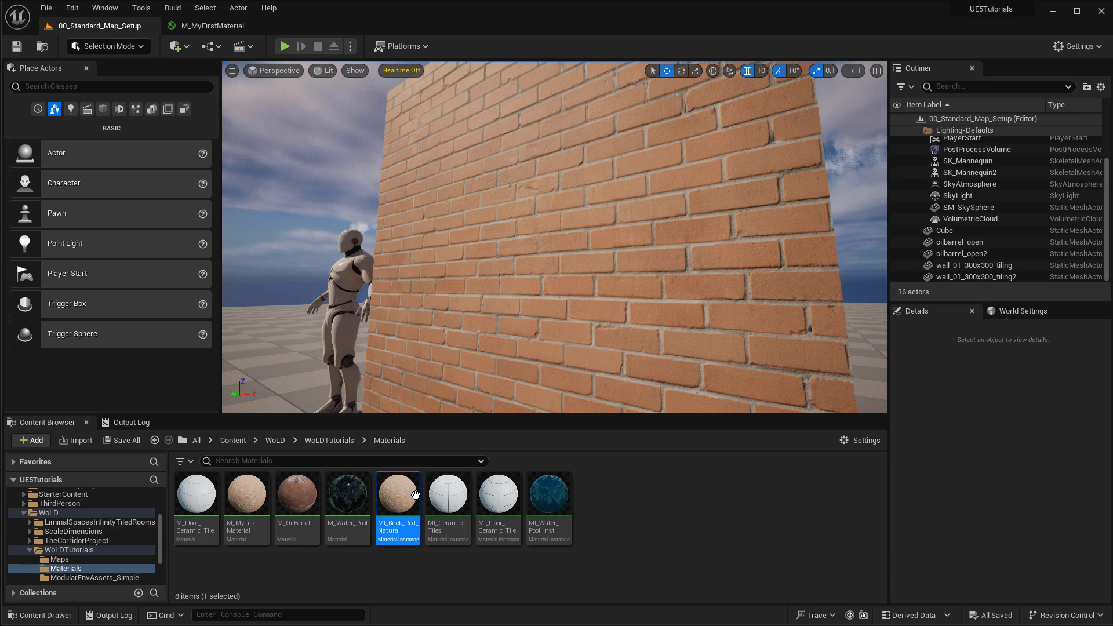
Bring the MI_Brick_Red_Natural window into view, examine its available parameters, and move it out of the way
{"action": "left_click_drag", "start_coordinate": [1112, 52], "coordinate": [817, 34]}
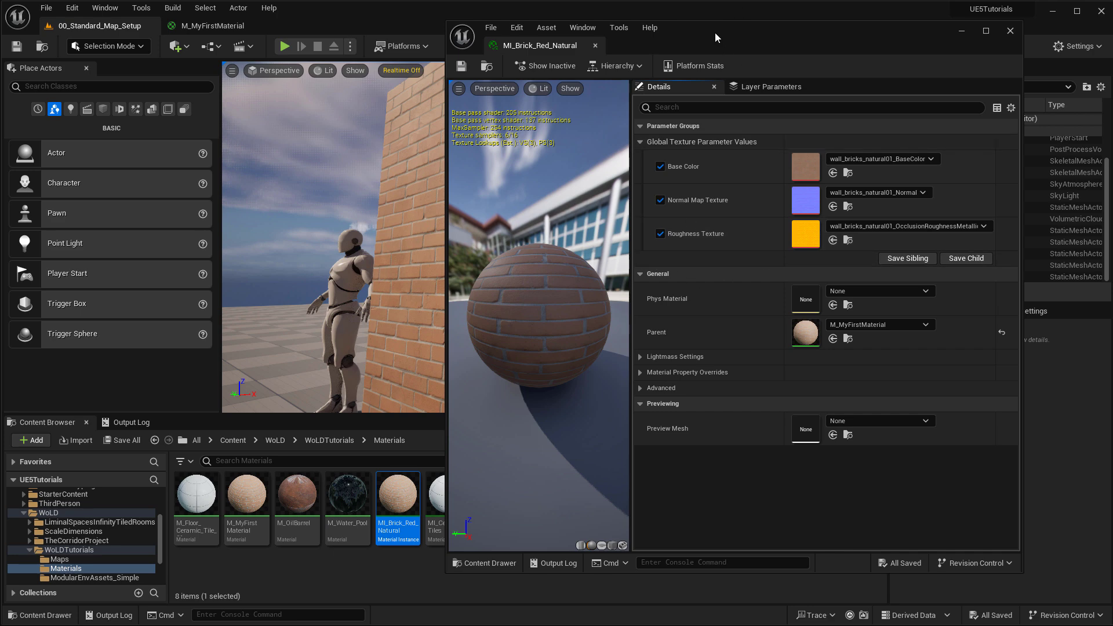
{"action": "left_click_drag", "start_coordinate": [716, 34], "coordinate": [1112, 43]}
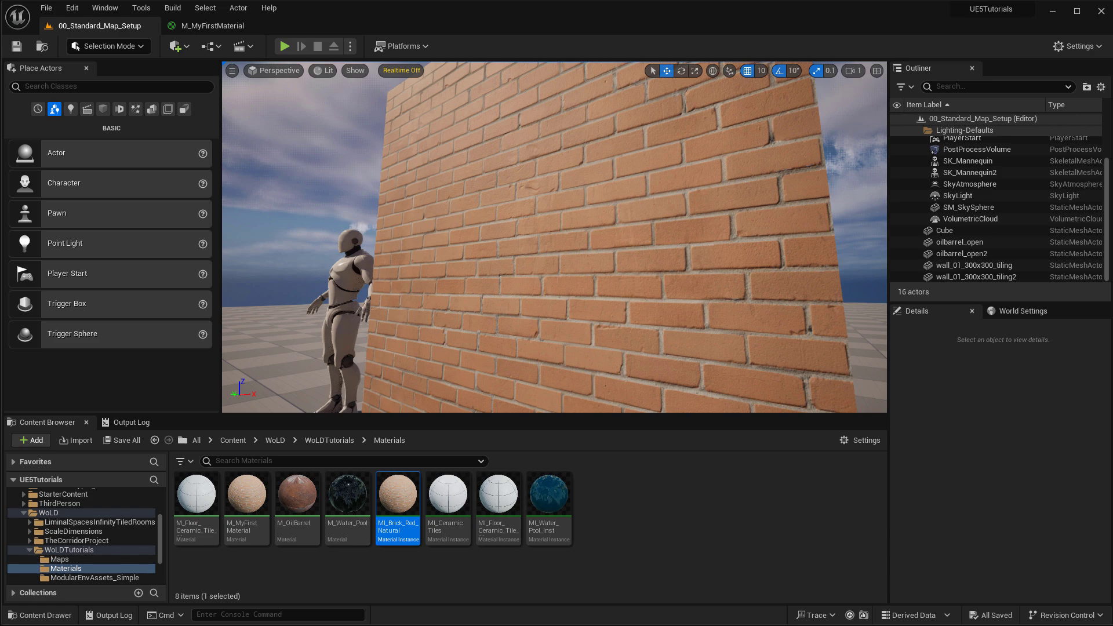
{"action": "key", "text": "ctrl+r"}
In the M_MyFirstMaterial graph, disconnect Normal Map Texture from the Normal input and move its node farther from the material output
{"action": "left_click", "coordinate": [206, 26]}
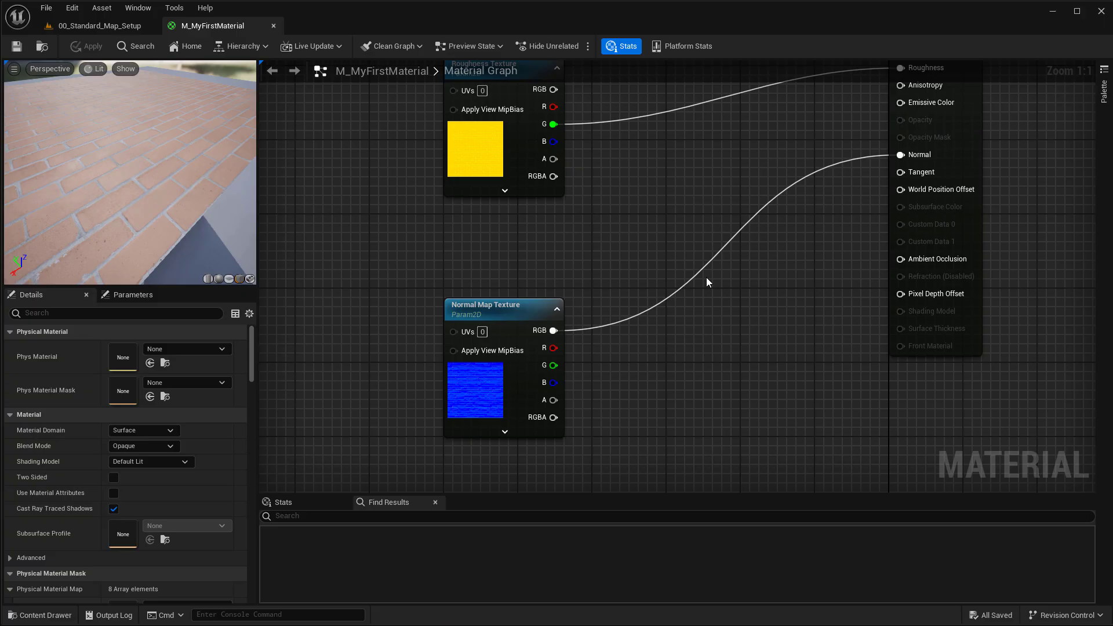
{"action": "left_click", "coordinate": [467, 316]}
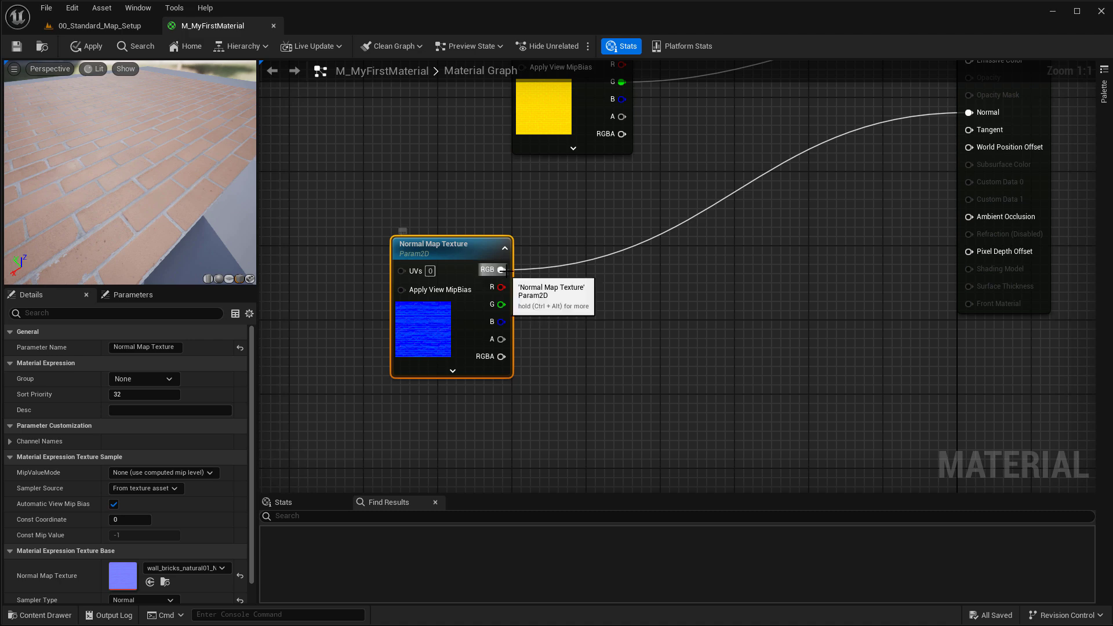
{"action": "left_click", "coordinate": [499, 269], "text": "alt"}
{"action": "left_click_drag", "start_coordinate": [458, 242], "coordinate": [386, 218]}
{"action": "right_click_drag", "start_coordinate": [532, 248], "coordinate": [565, 252]}
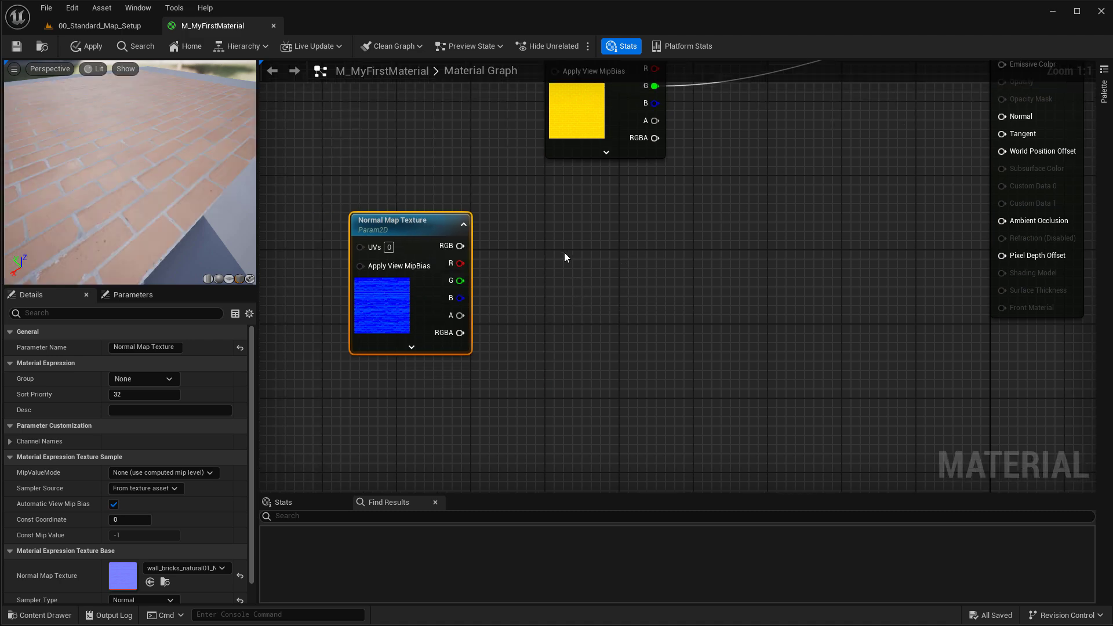
Add a ComponentMask node for R and G and a Multiply node to the right of the Normal Map Texture node
{"action": "right_click", "coordinate": [560, 231]}
{"action": "type", "text": "compone"}
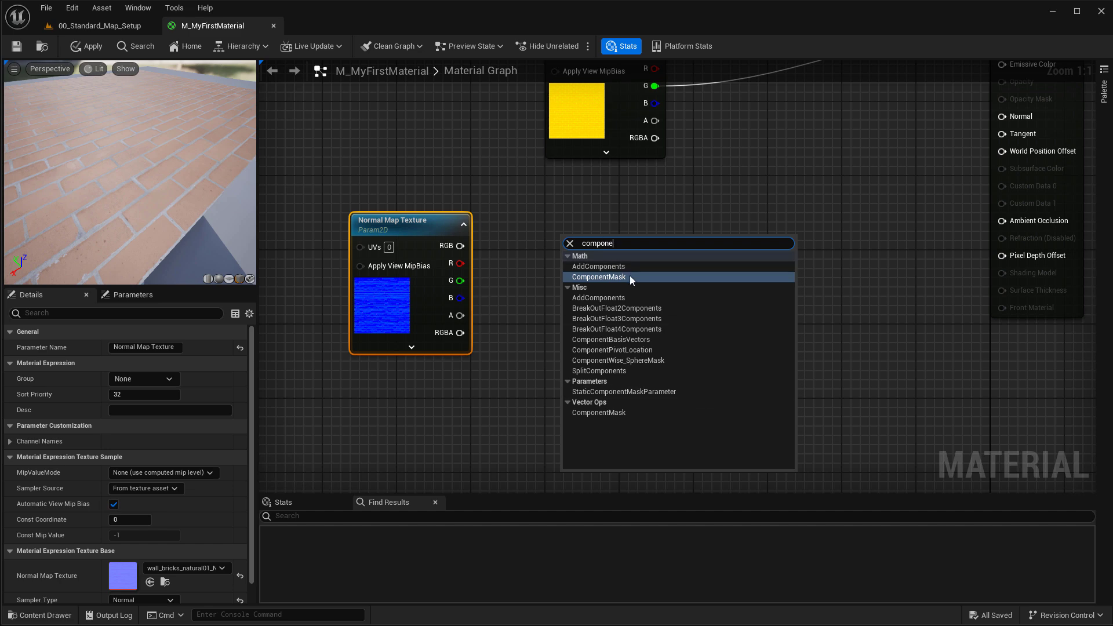
{"action": "left_click", "coordinate": [596, 277]}
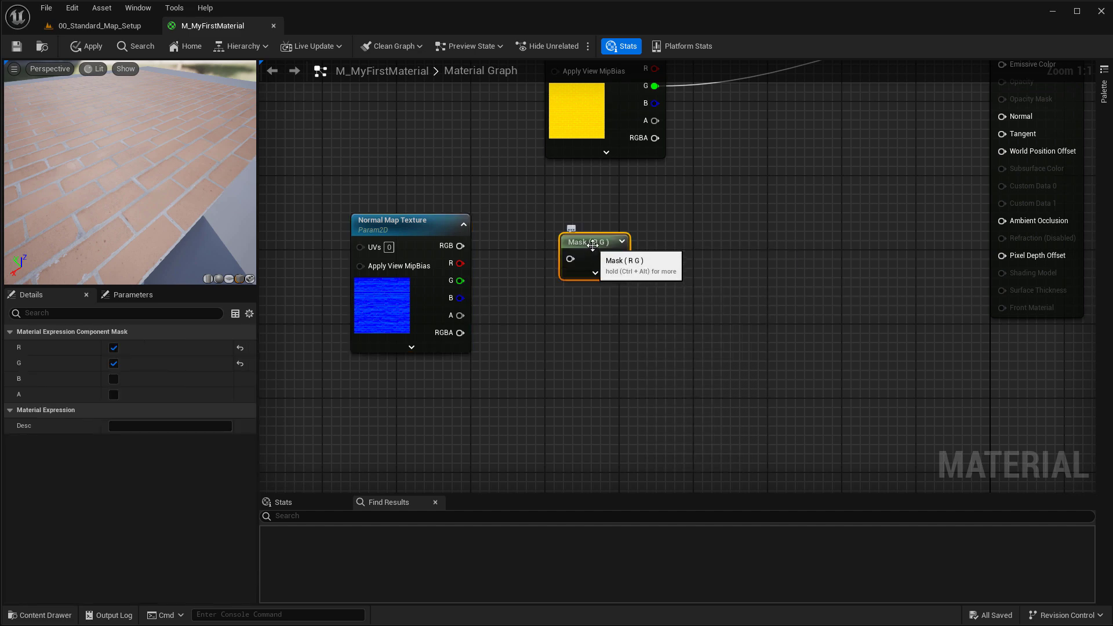
{"action": "left_click_drag", "start_coordinate": [593, 246], "coordinate": [598, 225]}
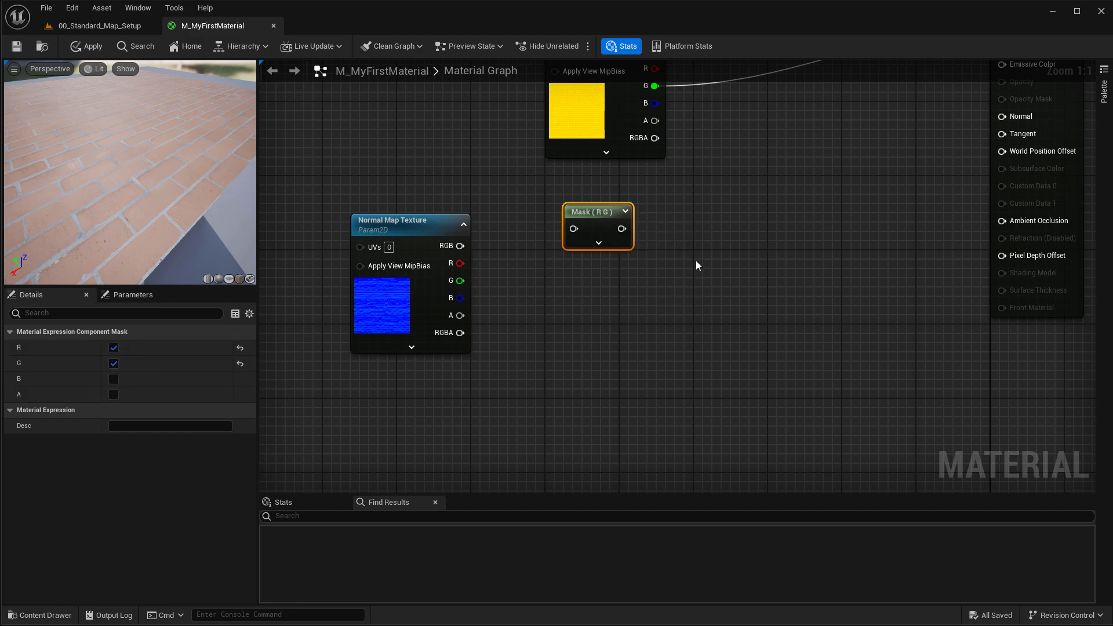
{"action": "left_click", "coordinate": [711, 251]}
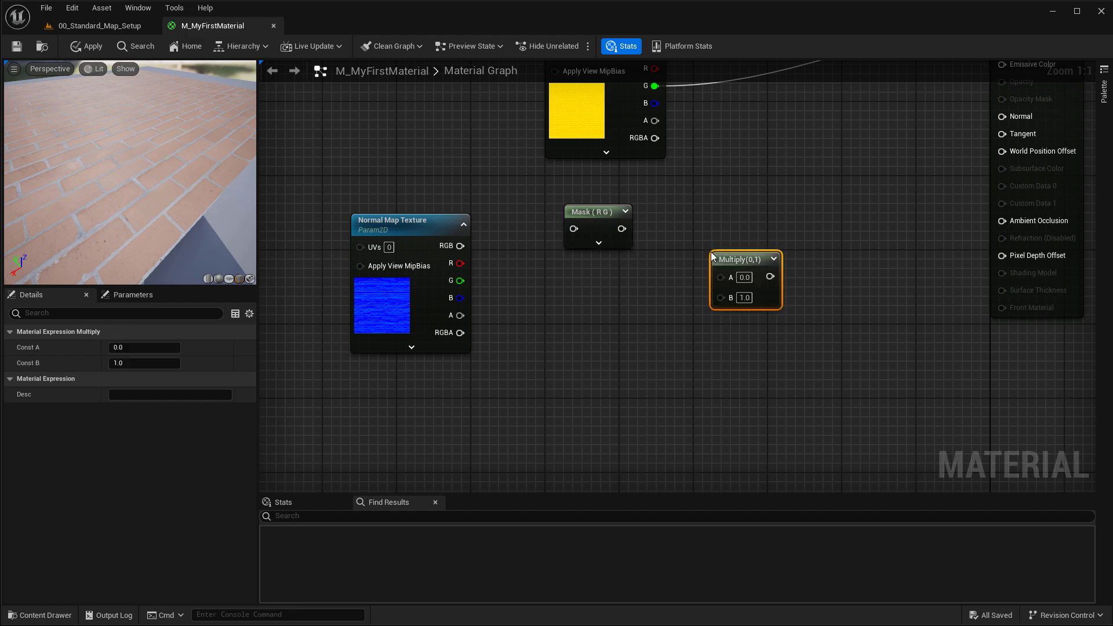
{"action": "left_click_drag", "start_coordinate": [594, 214], "coordinate": [575, 214]}
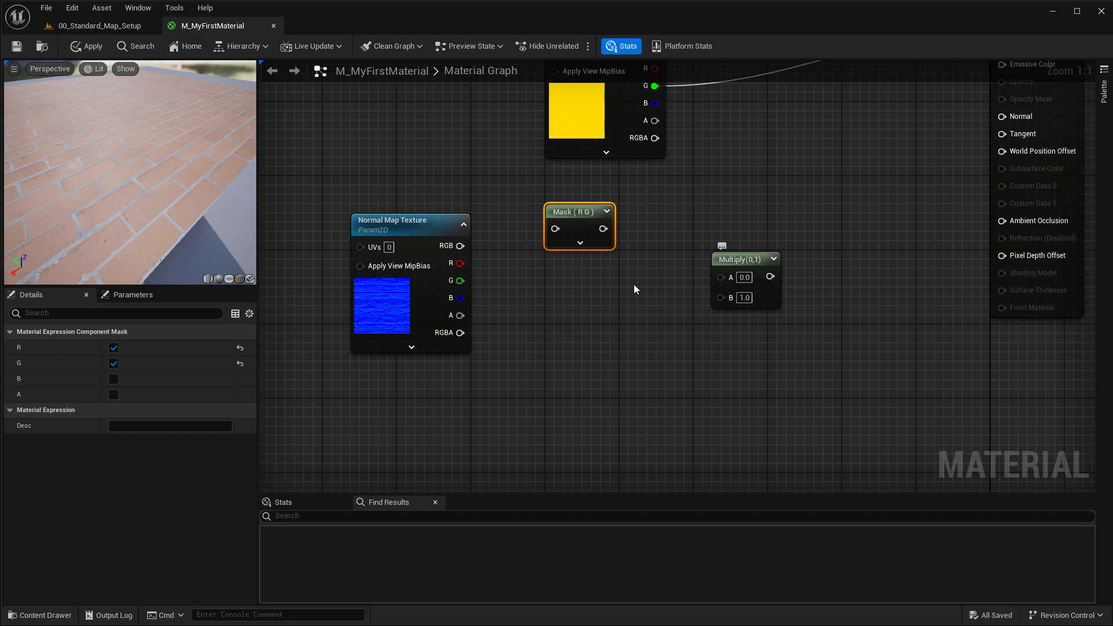
Add a scalar parameter node below the Mask node
{"action": "left_click", "coordinate": [545, 325]}
{"action": "type", "text": "s"}
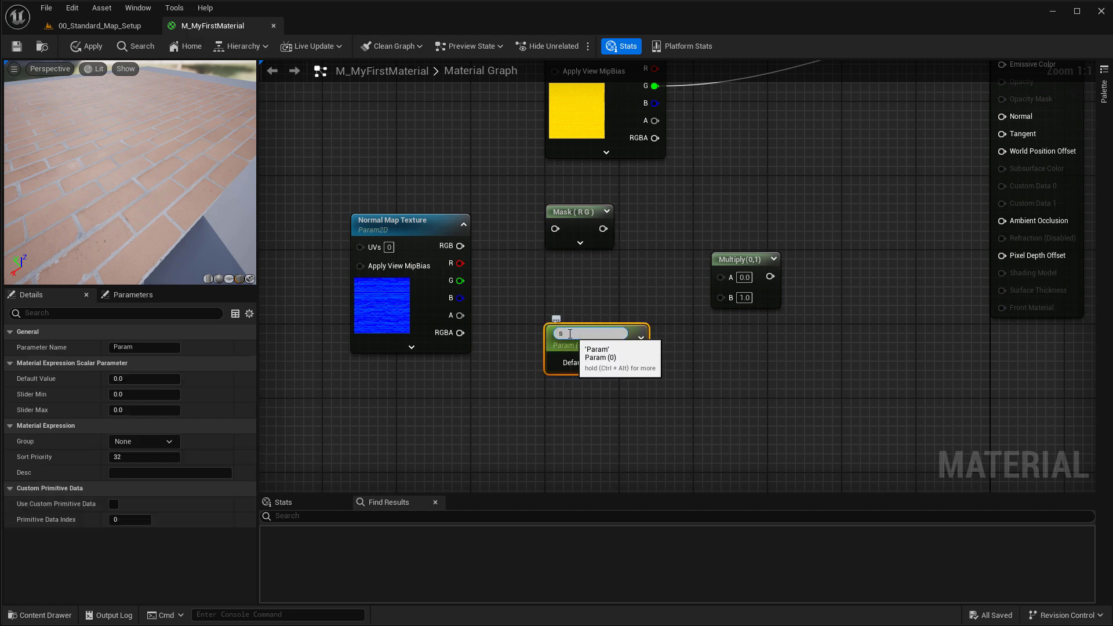
{"action": "key", "text": "BackSpace"}
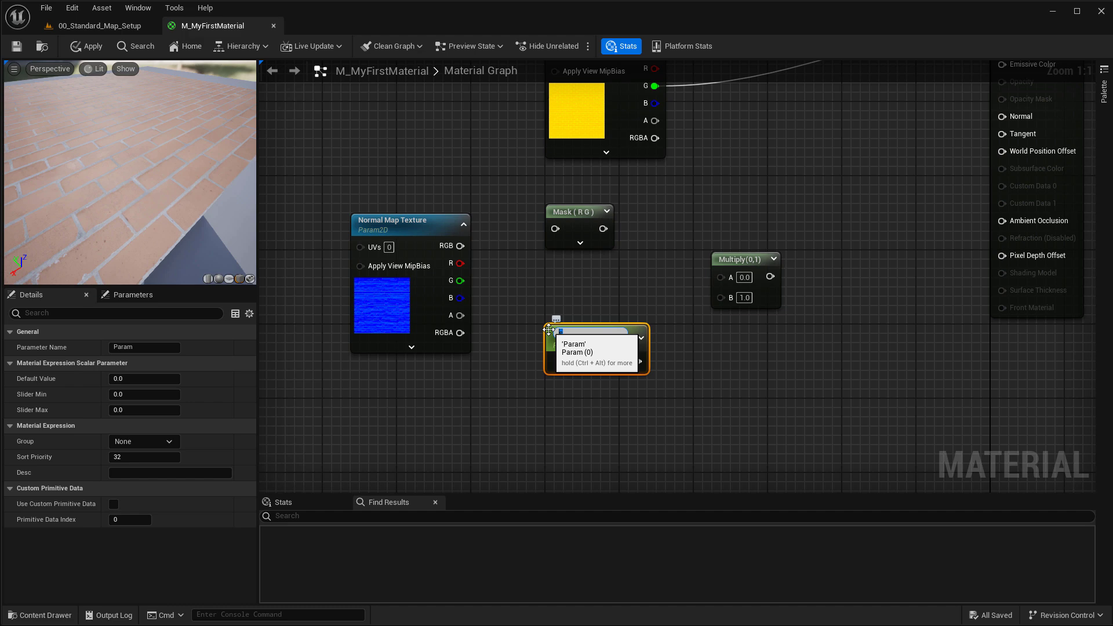
{"action": "left_click", "coordinate": [742, 381]}
{"action": "right_click", "coordinate": [758, 388]}
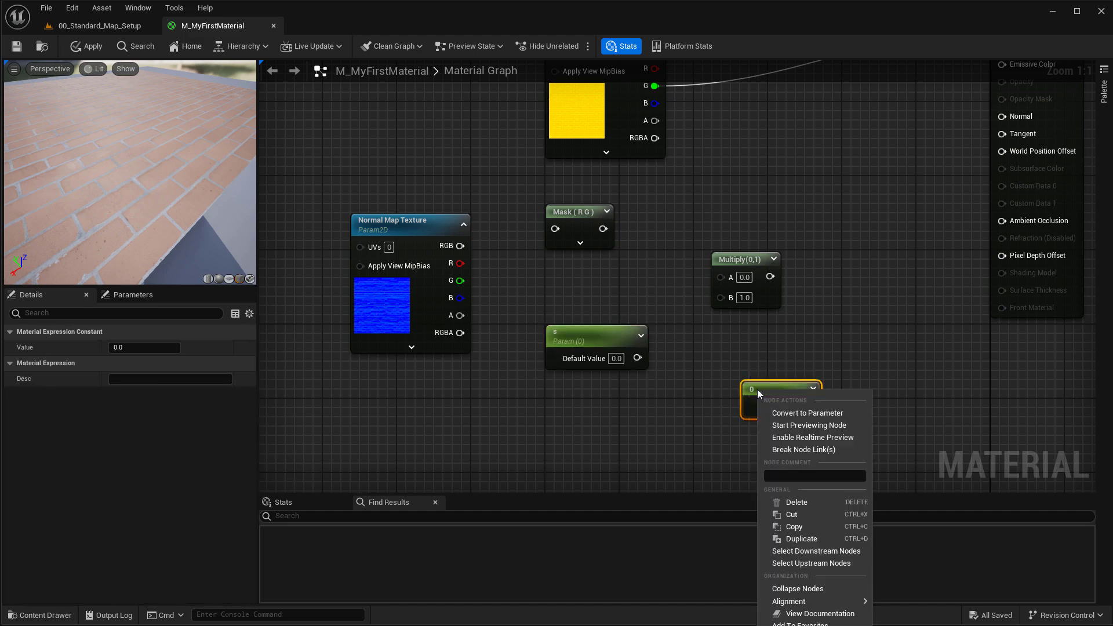
{"action": "left_click", "coordinate": [801, 412]}
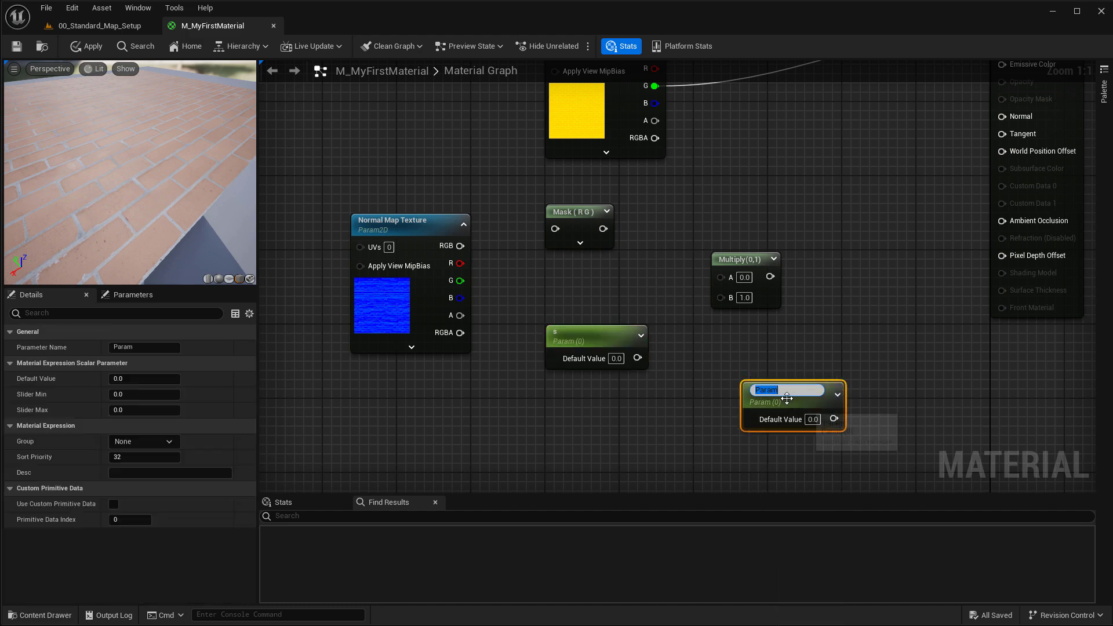
{"action": "left_click_drag", "start_coordinate": [716, 352], "coordinate": [899, 451]}
{"action": "key", "text": "Delete"}
Rename the scalar parameter below the Mask node as Normal Map Intensity
{"action": "left_click", "coordinate": [574, 333]}
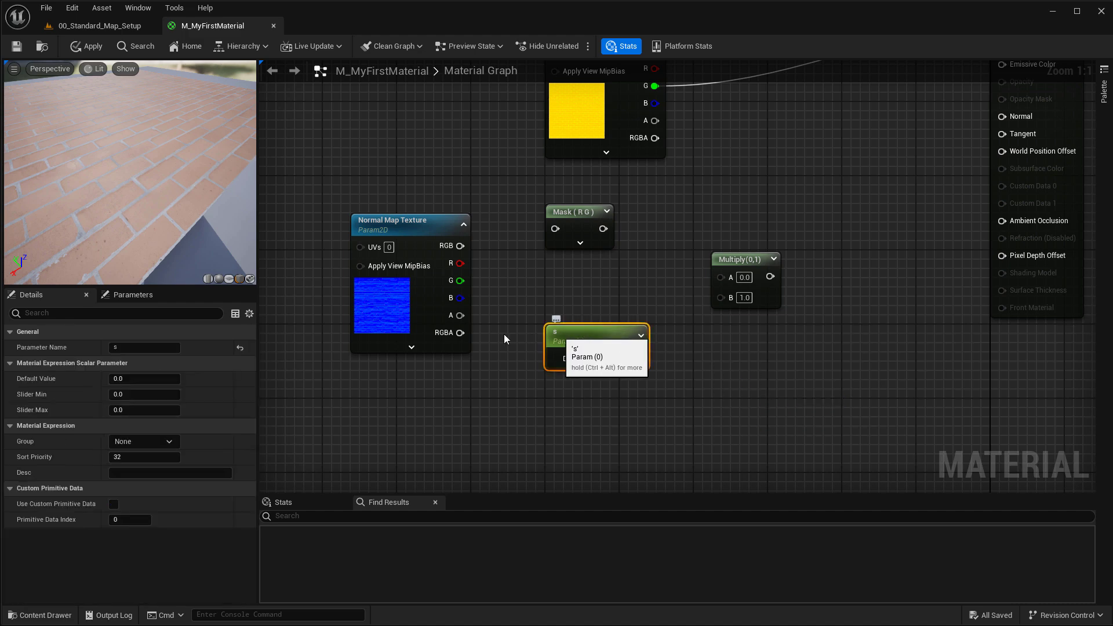
{"action": "left_click", "coordinate": [110, 348]}
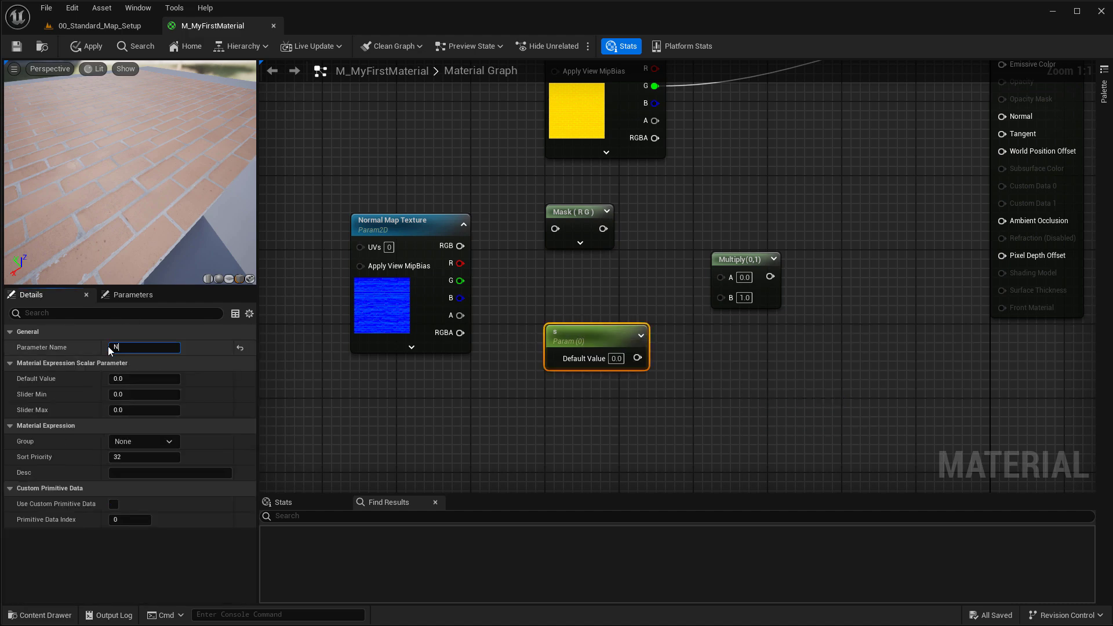
{"action": "type", "text": "Nora"}
{"action": "key", "text": "BackSpace"}
{"action": "type", "text": "mal Map Intensity"}
{"action": "key", "text": "Return"}
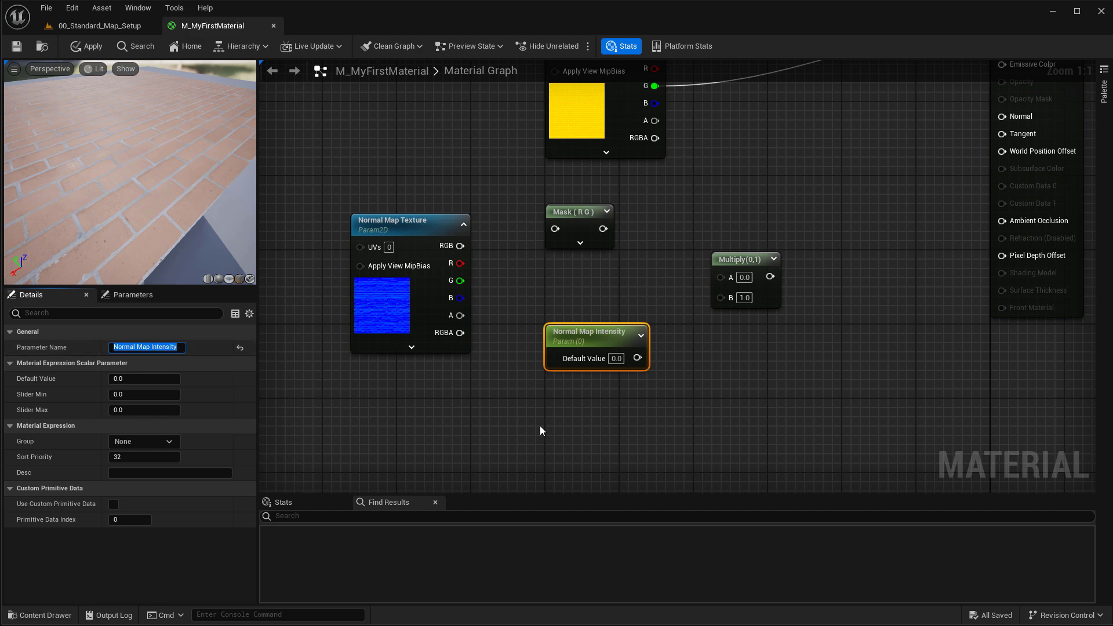
Set the default value of the Normal Map Intensity parameter to 1
{"action": "left_click", "coordinate": [617, 359]}
{"action": "left_click", "coordinate": [617, 358]}
{"action": "type", "text": "1"}
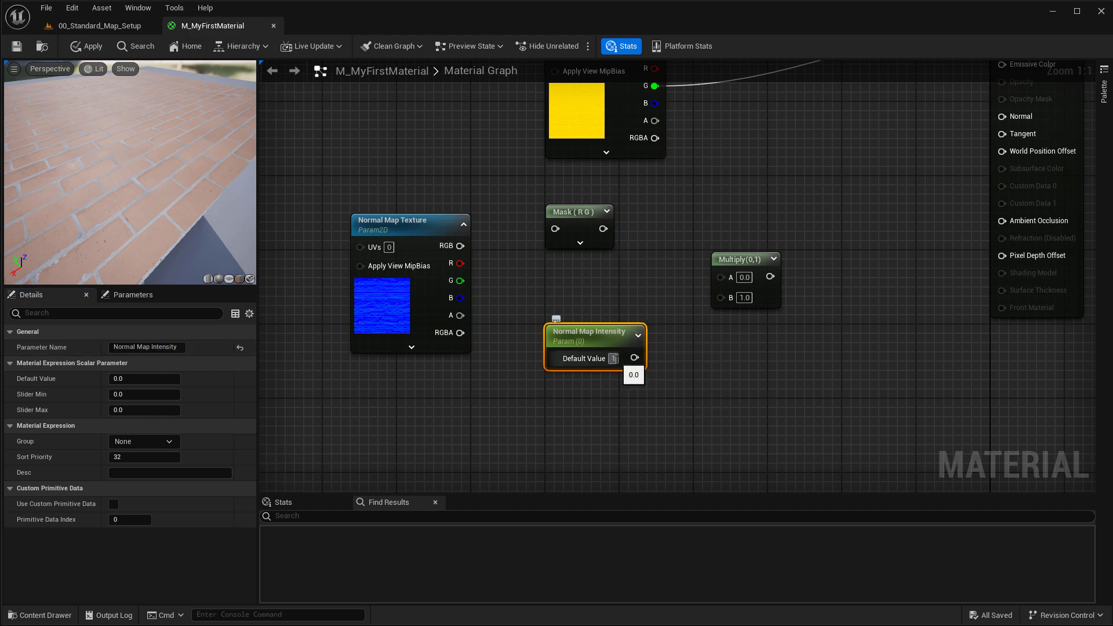
{"action": "key", "text": "Return"}
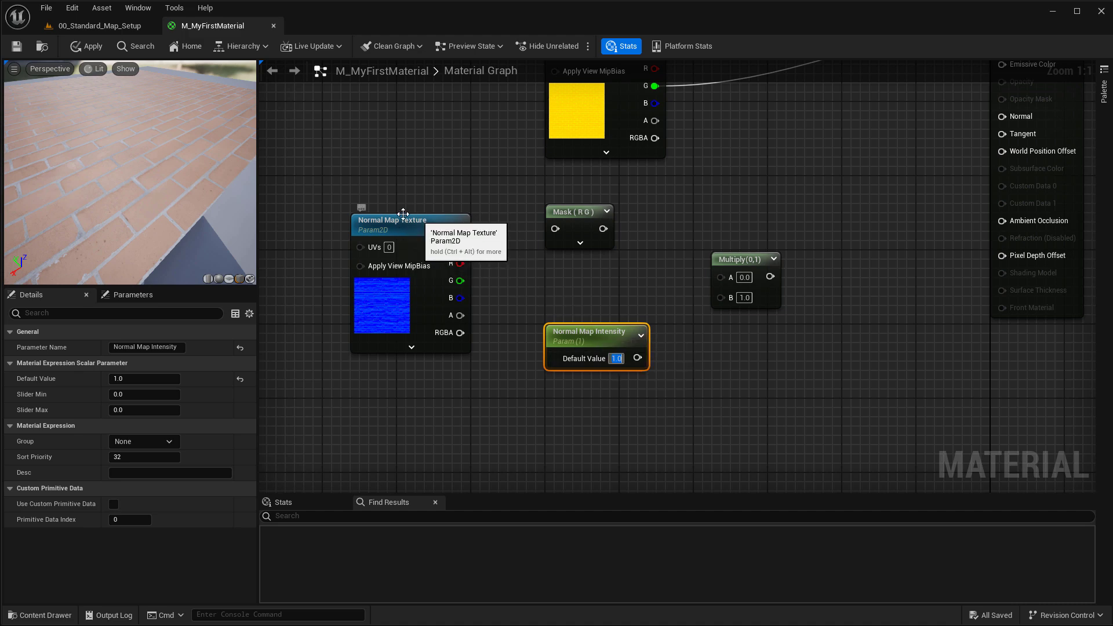
{"action": "left_click", "coordinate": [581, 312]}
Connect Normal Map Texture RGB through the Mask node to Multiply input A, and Normal Map Intensity to Multiply input B
{"action": "left_click_drag", "start_coordinate": [460, 246], "coordinate": [555, 229]}
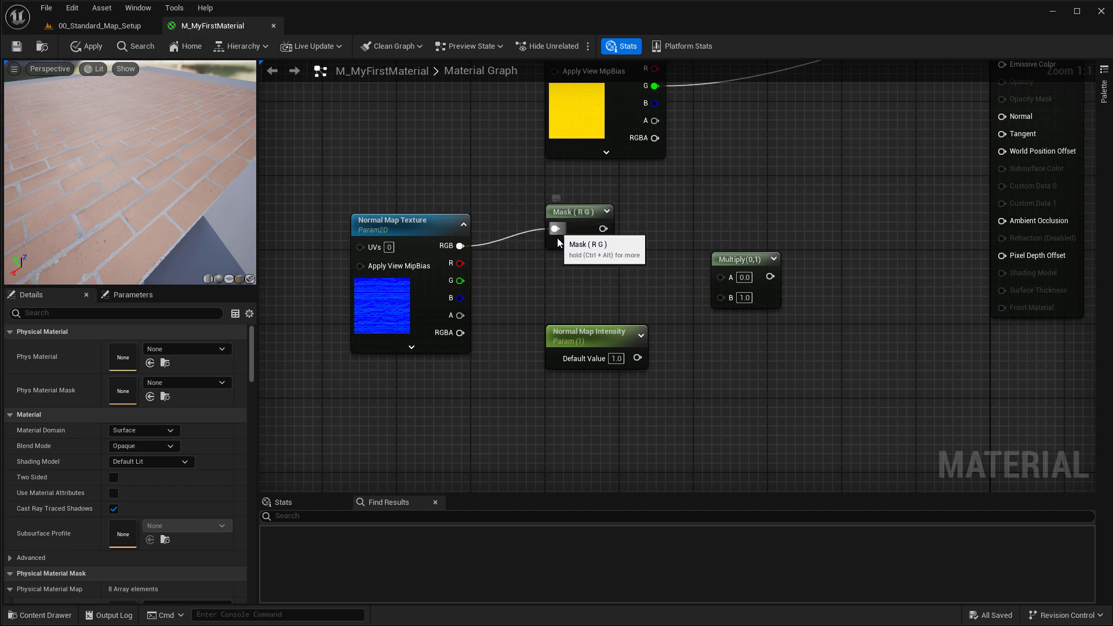
{"action": "left_click_drag", "start_coordinate": [579, 332], "coordinate": [532, 312]}
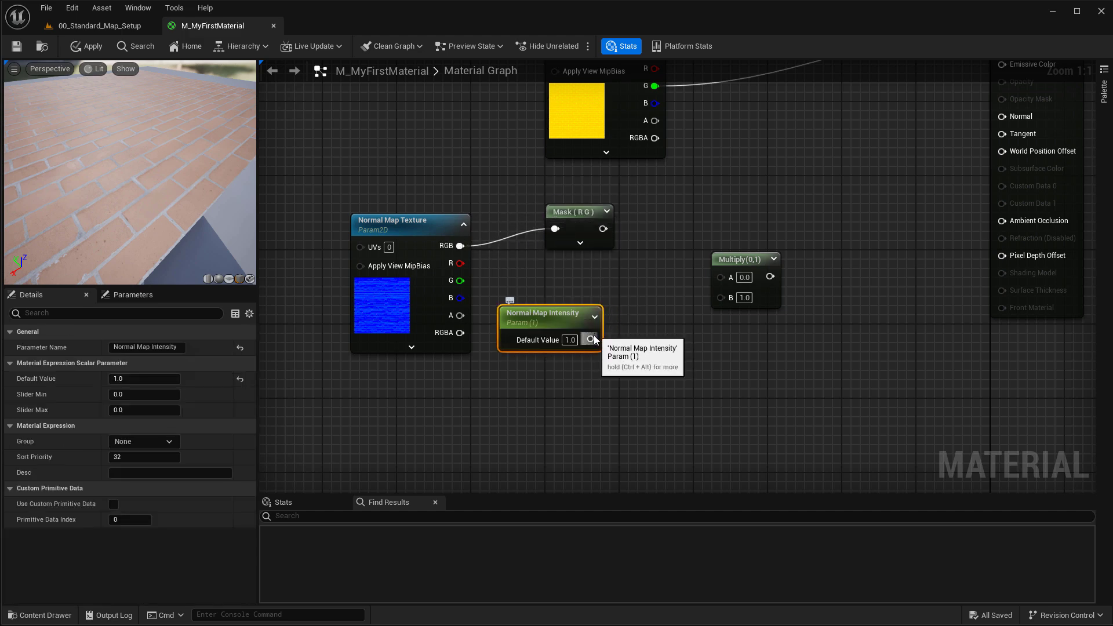
{"action": "left_click_drag", "start_coordinate": [591, 340], "coordinate": [721, 297]}
{"action": "left_click_drag", "start_coordinate": [719, 255], "coordinate": [673, 234]}
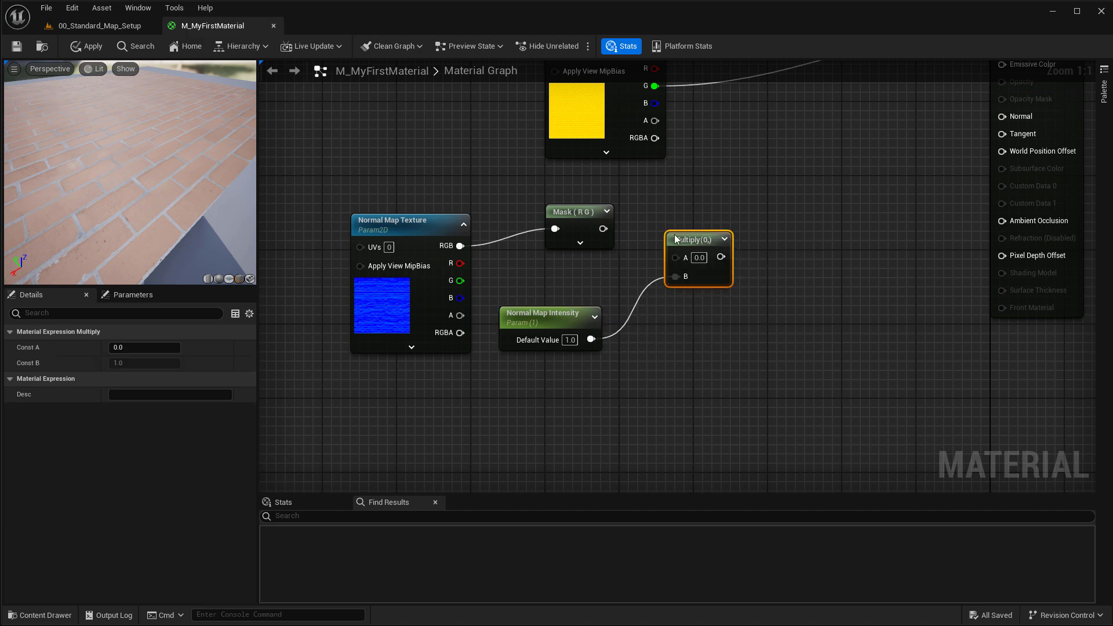
{"action": "left_click_drag", "start_coordinate": [603, 228], "coordinate": [675, 258]}
Move the Normal Map Texture node farther from the Mask node, and select the Mask node to show its channel settings
{"action": "right_click_drag", "start_coordinate": [771, 302], "coordinate": [745, 241]}
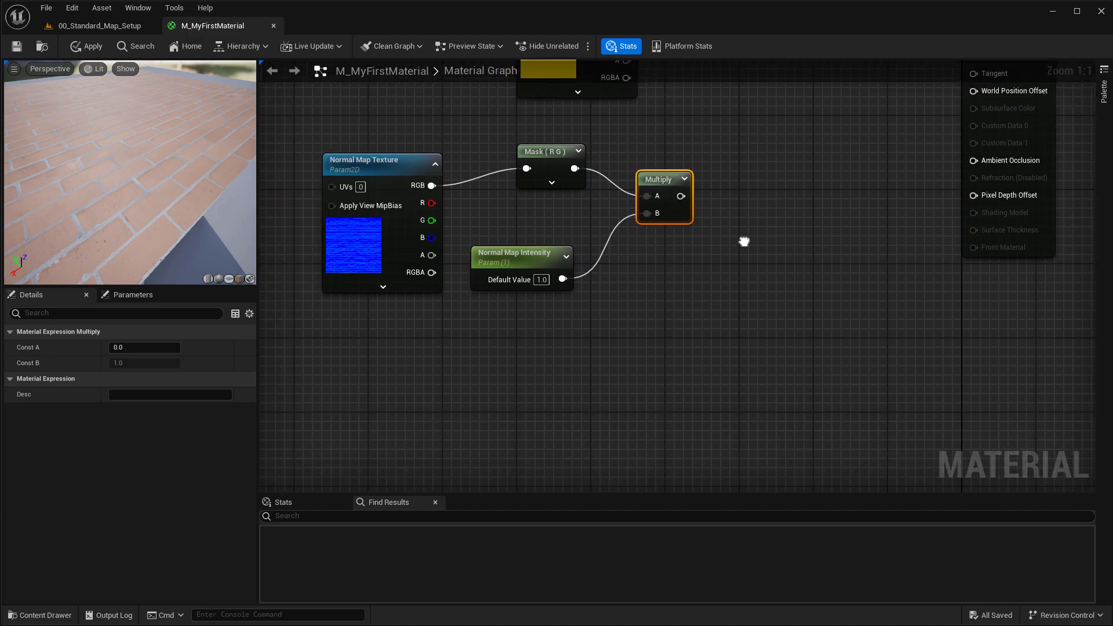
{"action": "left_click_drag", "start_coordinate": [381, 166], "coordinate": [354, 166]}
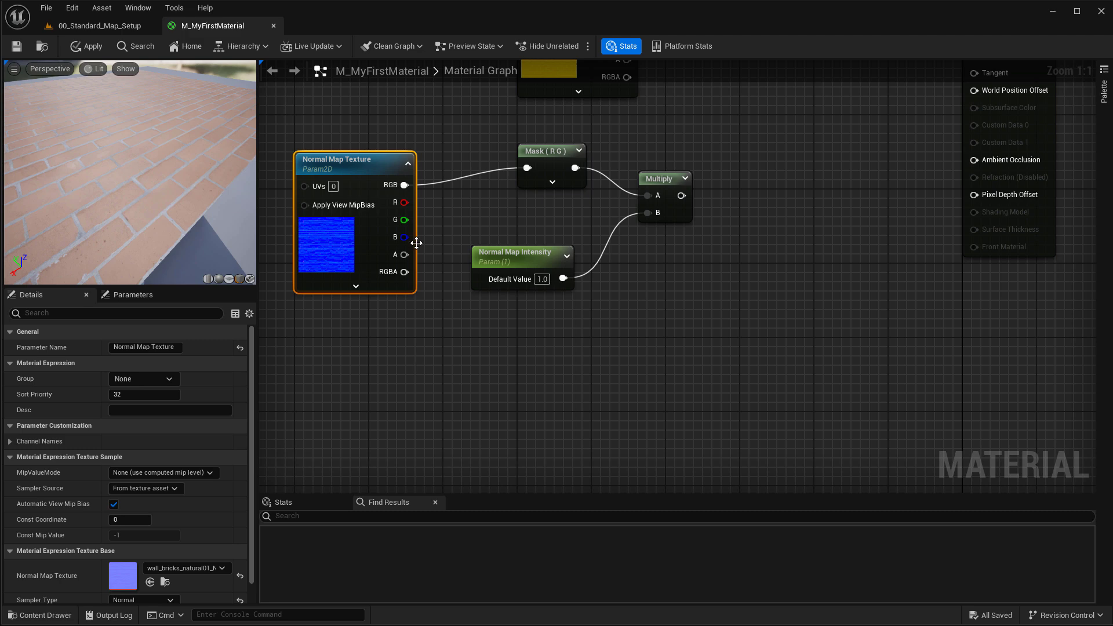
{"action": "left_click_drag", "start_coordinate": [465, 123], "coordinate": [693, 276]}
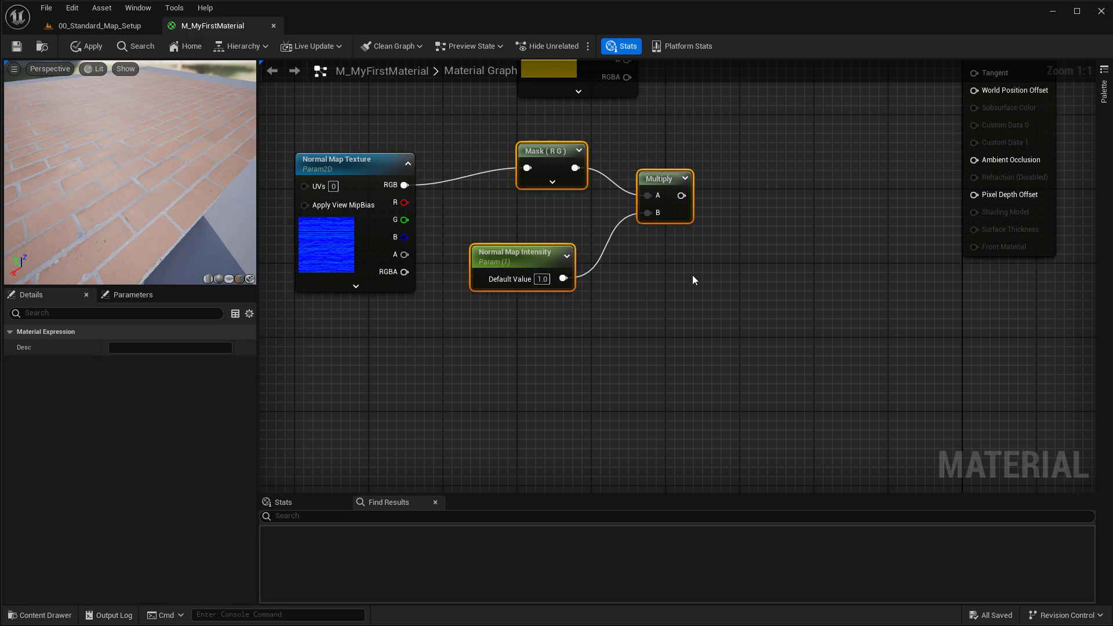
{"action": "left_click", "coordinate": [551, 154]}
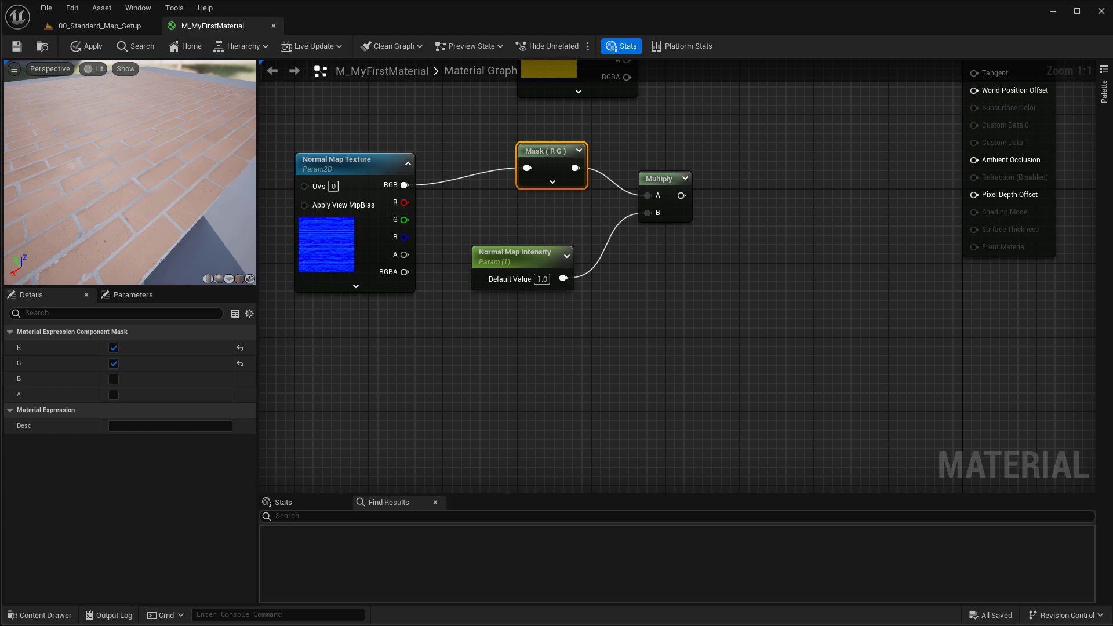
Add an AppendVector node beside the Multiply node
{"action": "right_click_drag", "start_coordinate": [747, 193], "coordinate": [798, 174]}
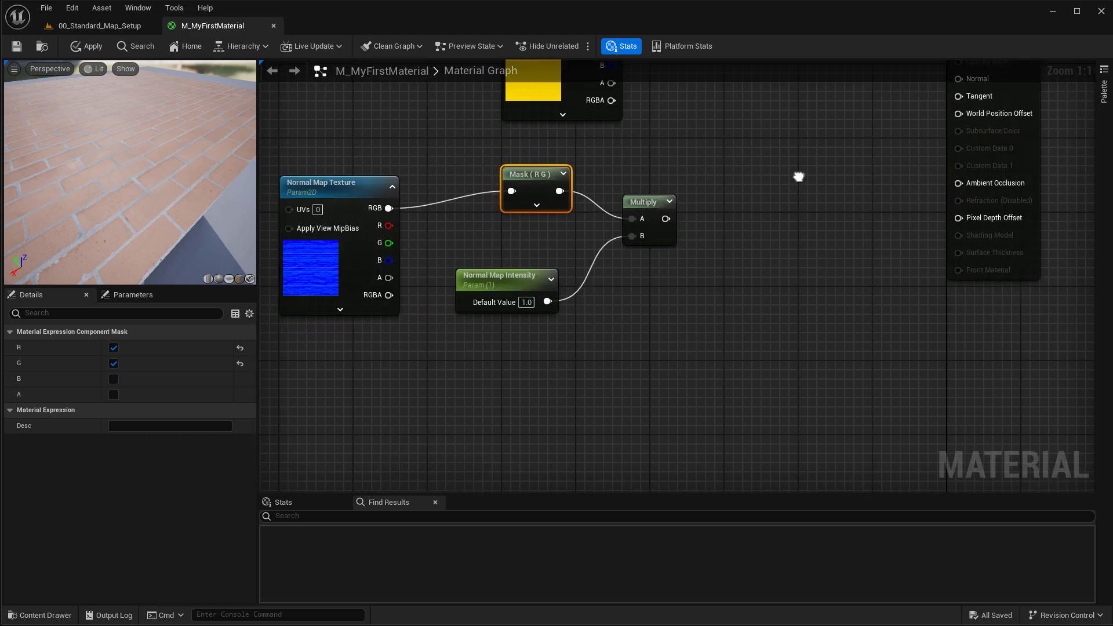
{"action": "right_click", "coordinate": [711, 279]}
{"action": "type", "text": "appe"}
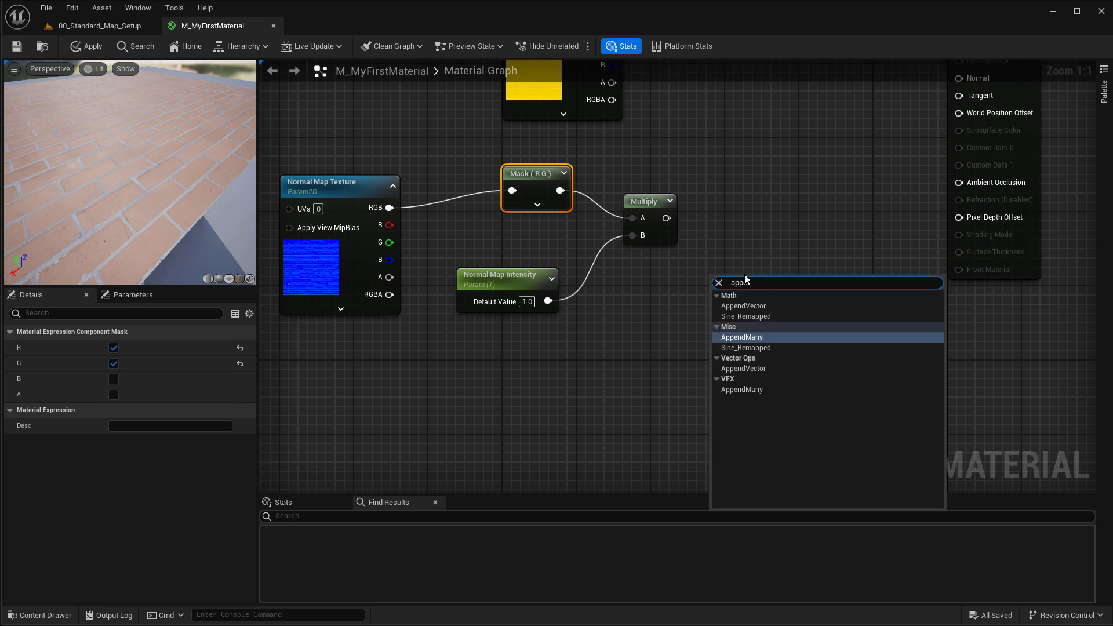
{"action": "left_click", "coordinate": [746, 306]}
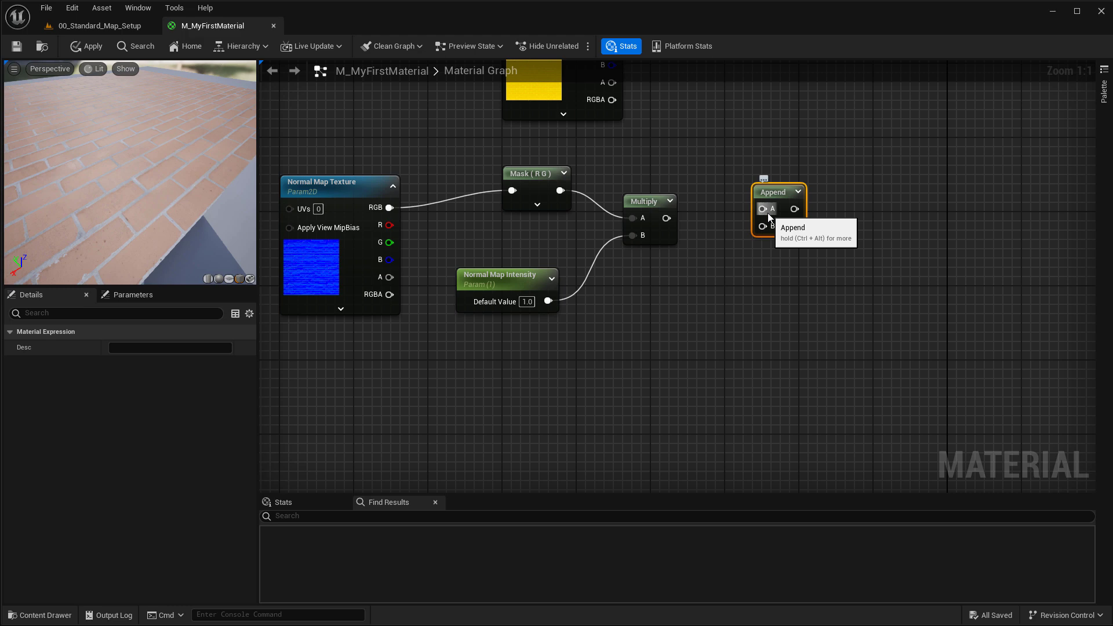
Add a Constant node with value 1 and place it below the Multiply node
{"action": "left_click", "coordinate": [696, 318]}
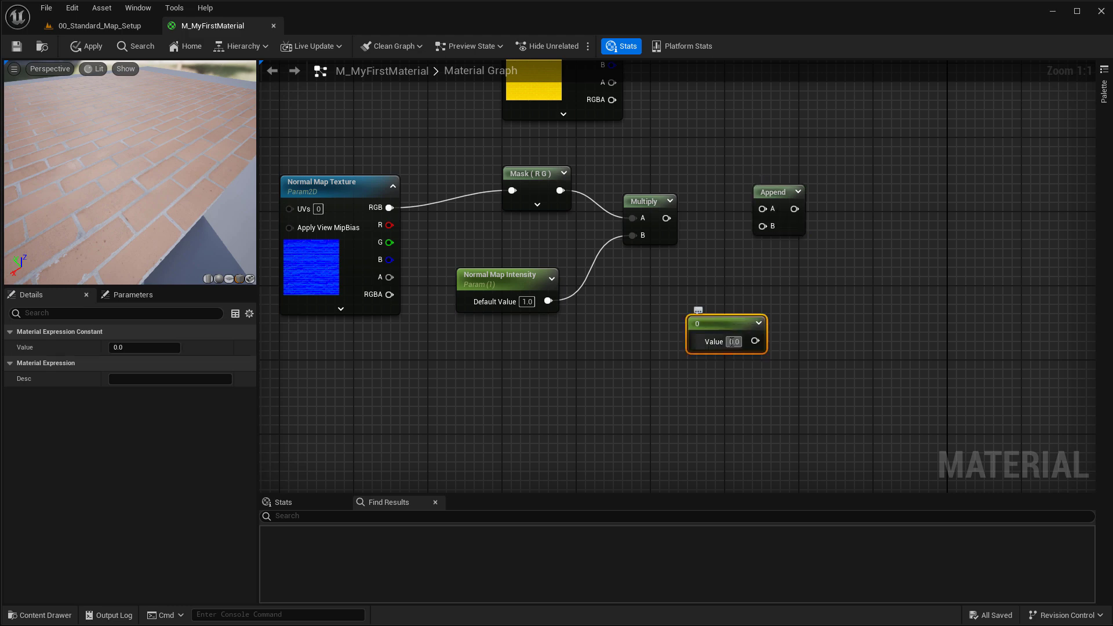
{"action": "type", "text": "1"}
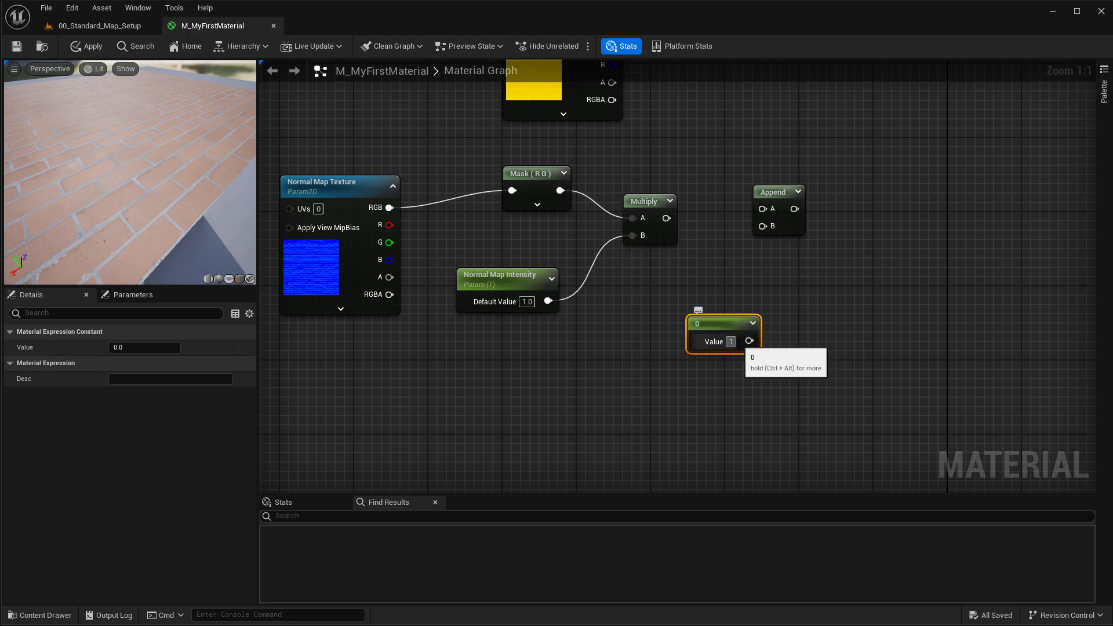
{"action": "left_click_drag", "start_coordinate": [736, 343], "coordinate": [663, 341]}
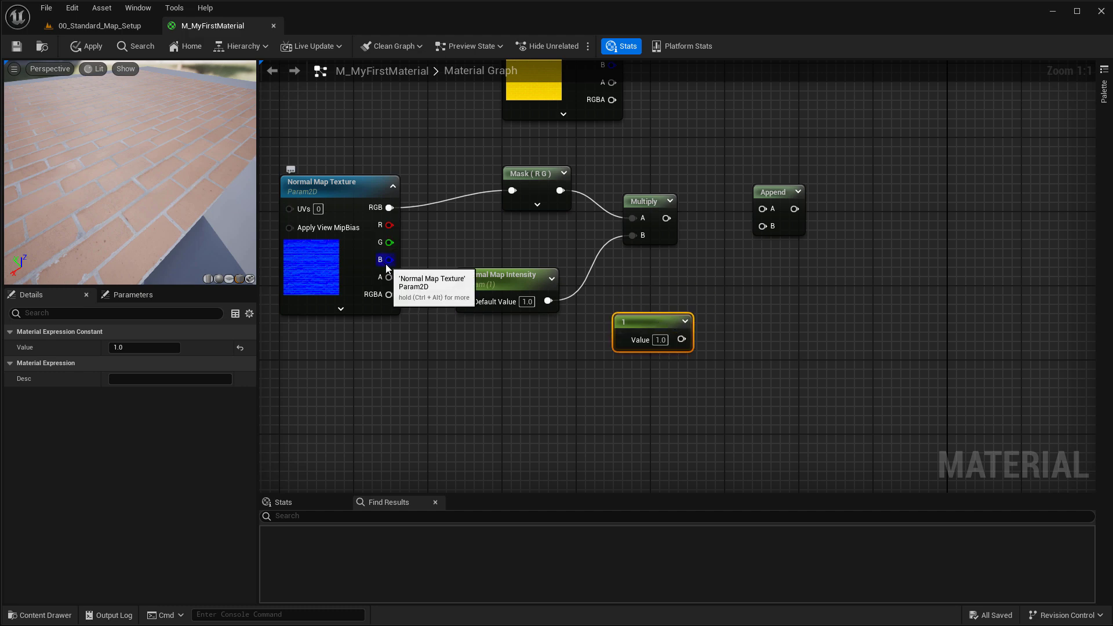
Connect the Multiply output to Append input A and the constant 1 to input B, spacing the Append and constant nodes lower
{"action": "left_click_drag", "start_coordinate": [788, 192], "coordinate": [786, 221]}
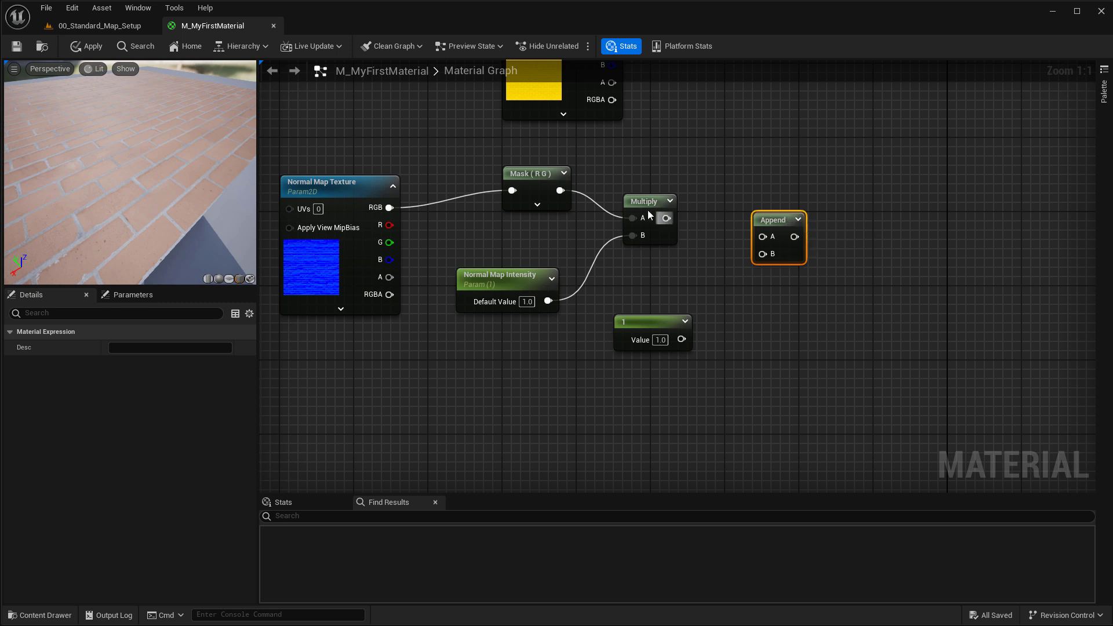
{"action": "left_click_drag", "start_coordinate": [666, 218], "coordinate": [764, 238]}
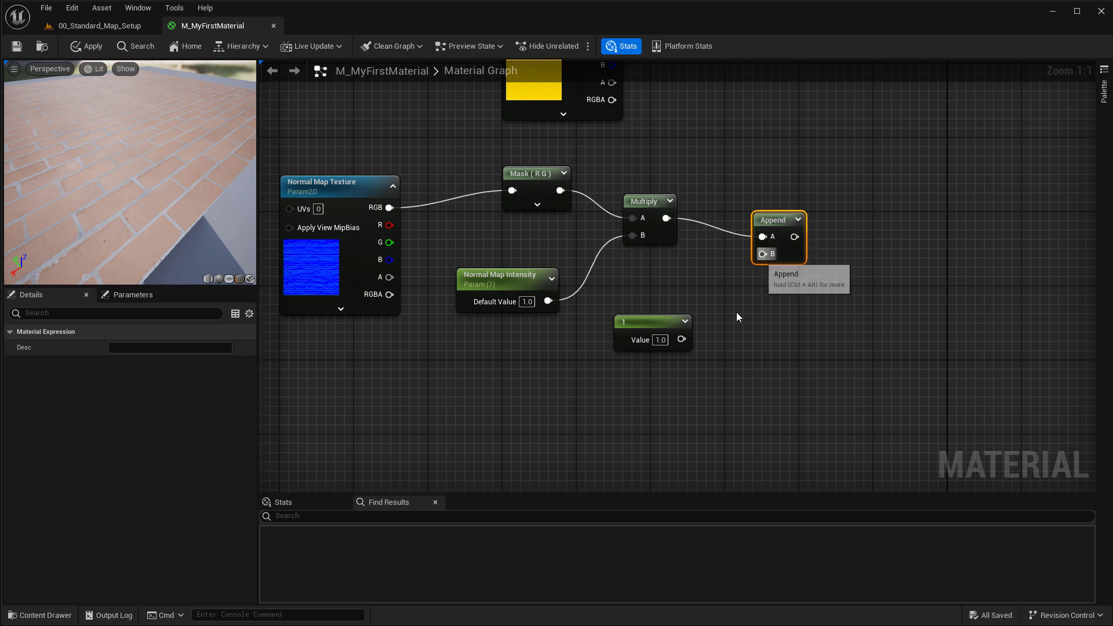
{"action": "left_click", "coordinate": [650, 322]}
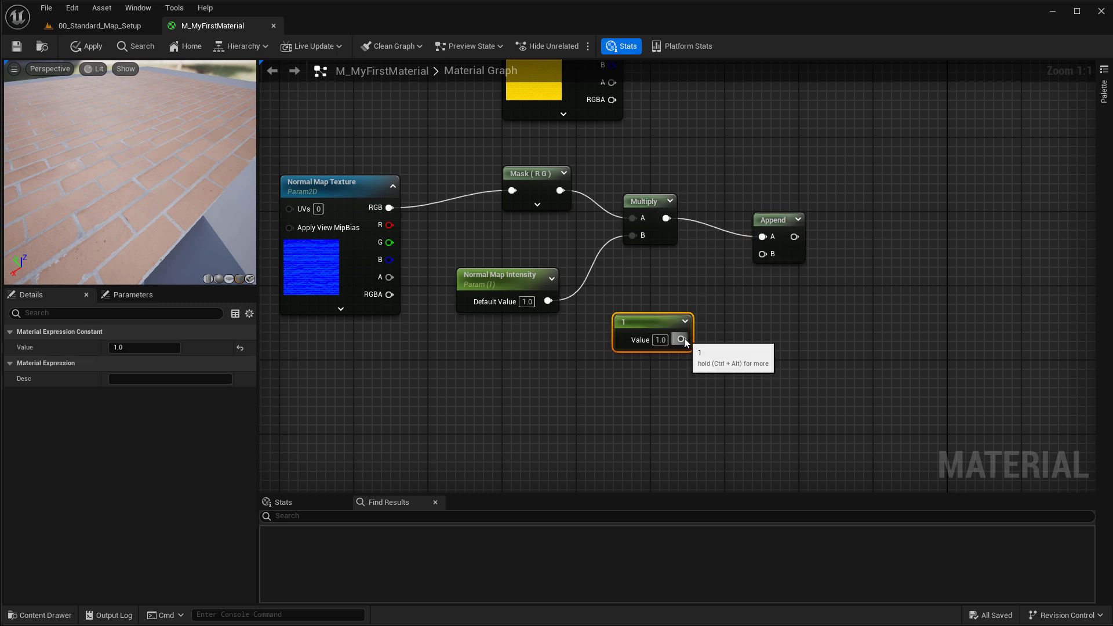
{"action": "left_click_drag", "start_coordinate": [682, 340], "coordinate": [763, 254]}
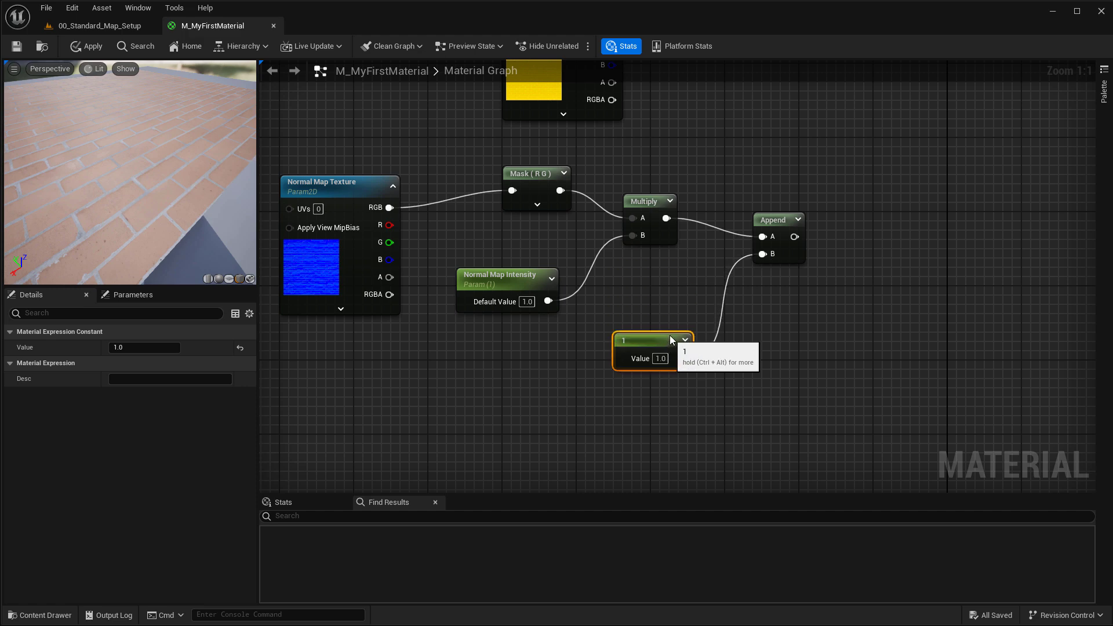
{"action": "right_click_drag", "start_coordinate": [670, 335], "coordinate": [540, 400]}
{"action": "left_click", "coordinate": [641, 277]}
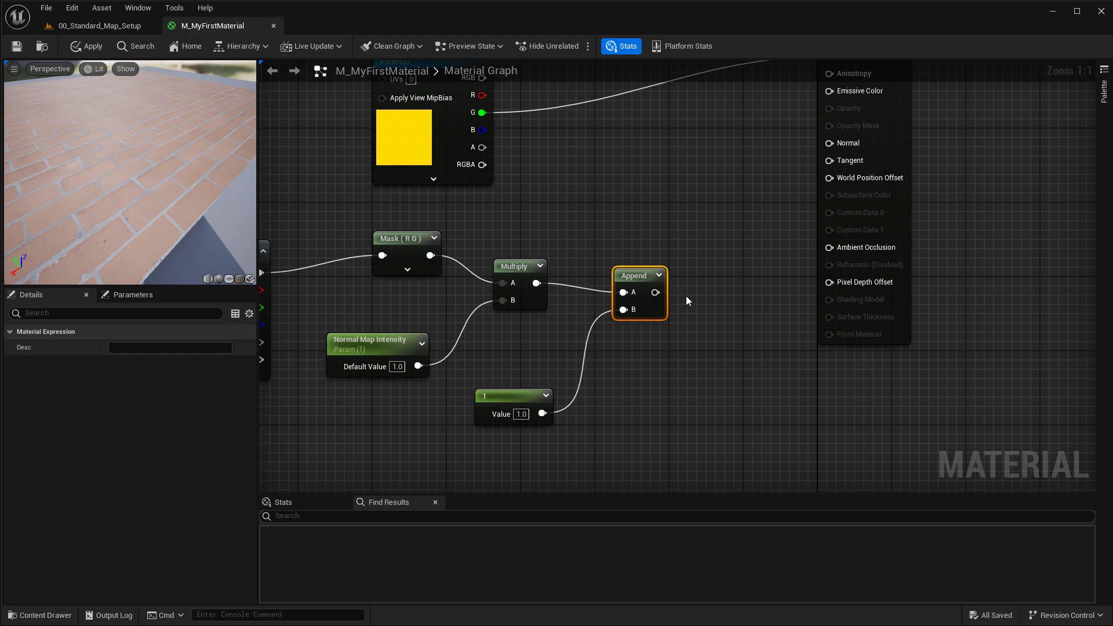
{"action": "right_click_drag", "start_coordinate": [673, 298], "coordinate": [705, 330]}
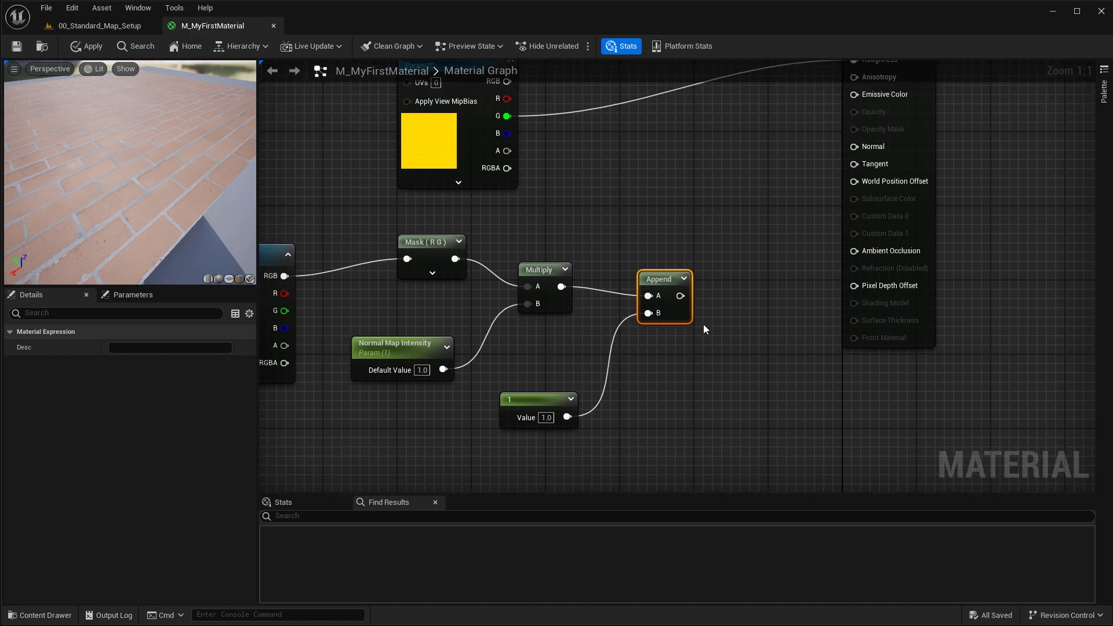
Add a Normalize node after the Append node and connect the Append output to its VectorInput
{"action": "left_click", "coordinate": [410, 352]}
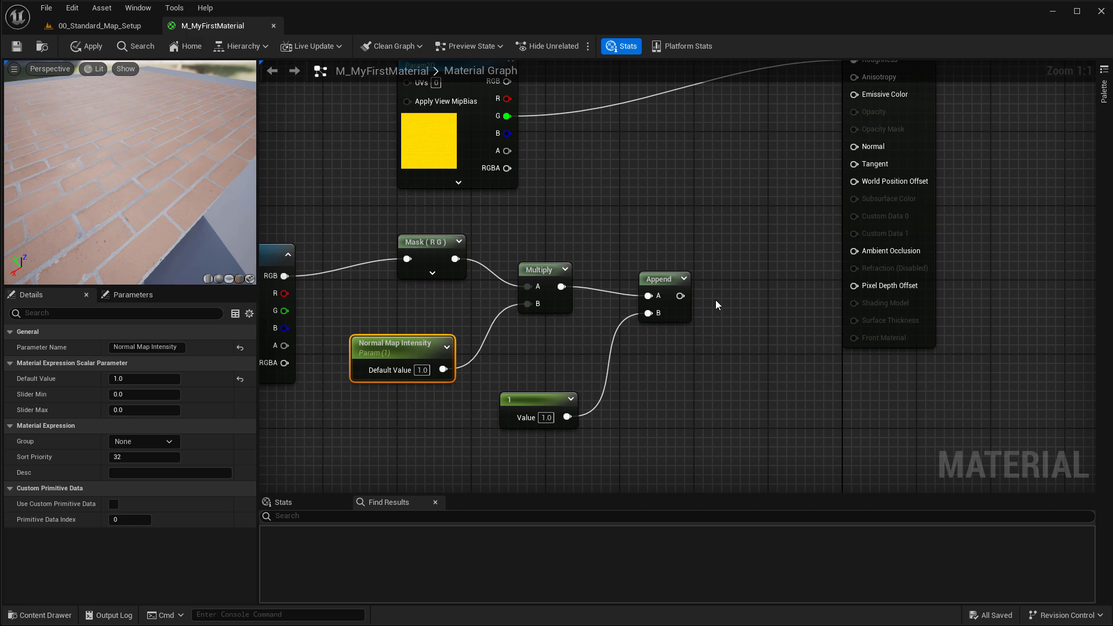
{"action": "right_click_drag", "start_coordinate": [730, 297], "coordinate": [648, 283]}
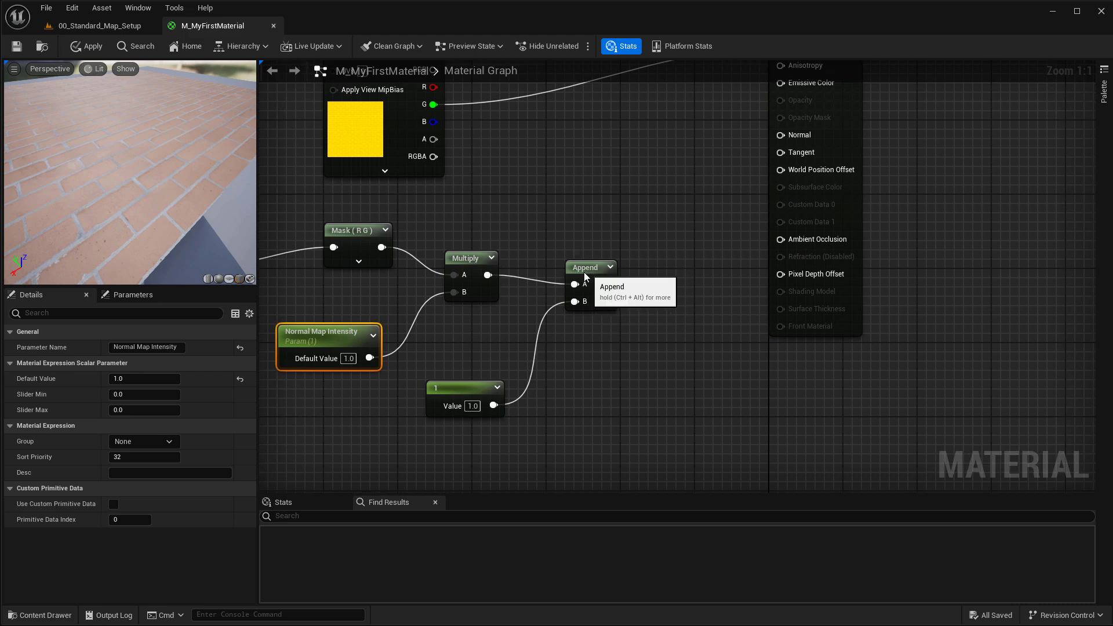
{"action": "left_click_drag", "start_coordinate": [583, 273], "coordinate": [565, 271]}
{"action": "right_click", "coordinate": [654, 246]}
{"action": "type", "text": "normalize"}
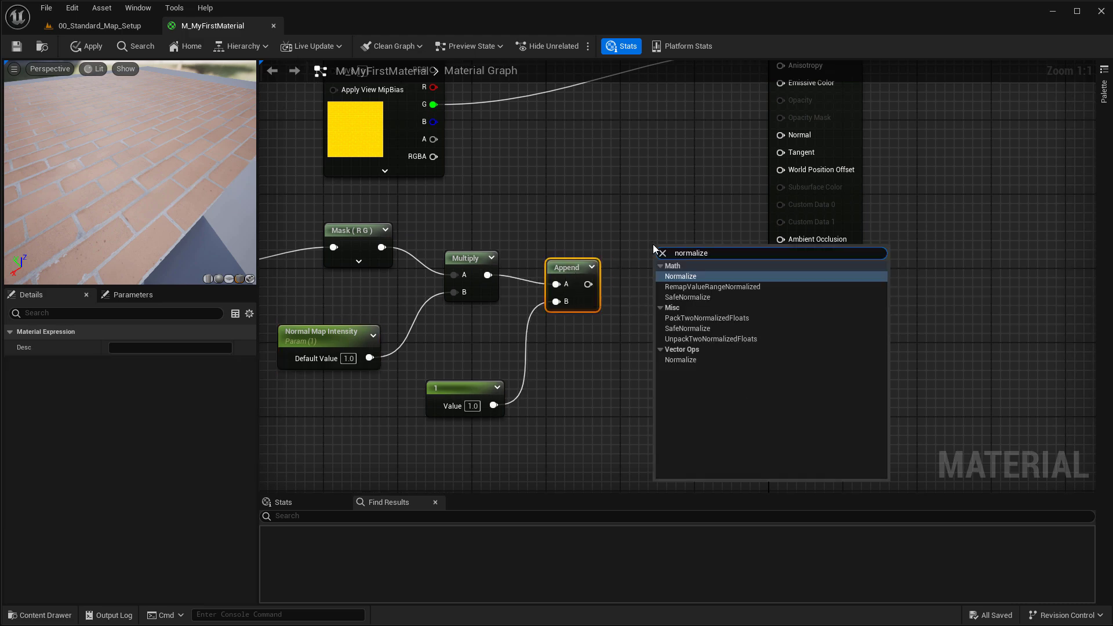
{"action": "left_click", "coordinate": [675, 276]}
{"action": "left_click_drag", "start_coordinate": [588, 284], "coordinate": [666, 282]}
Move the M_MyFirstMaterial result node farther from the textures, and connect the Normalize output to its Normal input
{"action": "right_click_drag", "start_coordinate": [661, 185], "coordinate": [643, 318]}
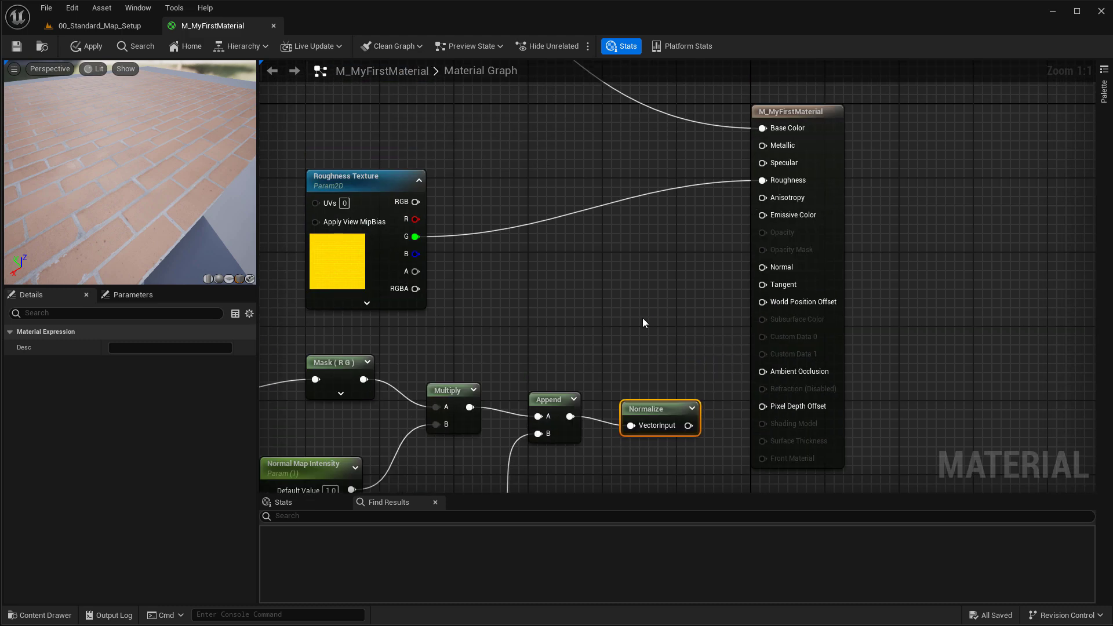
{"action": "left_click_drag", "start_coordinate": [802, 108], "coordinate": [875, 90]}
{"action": "left_click_drag", "start_coordinate": [661, 408], "coordinate": [856, 253]}
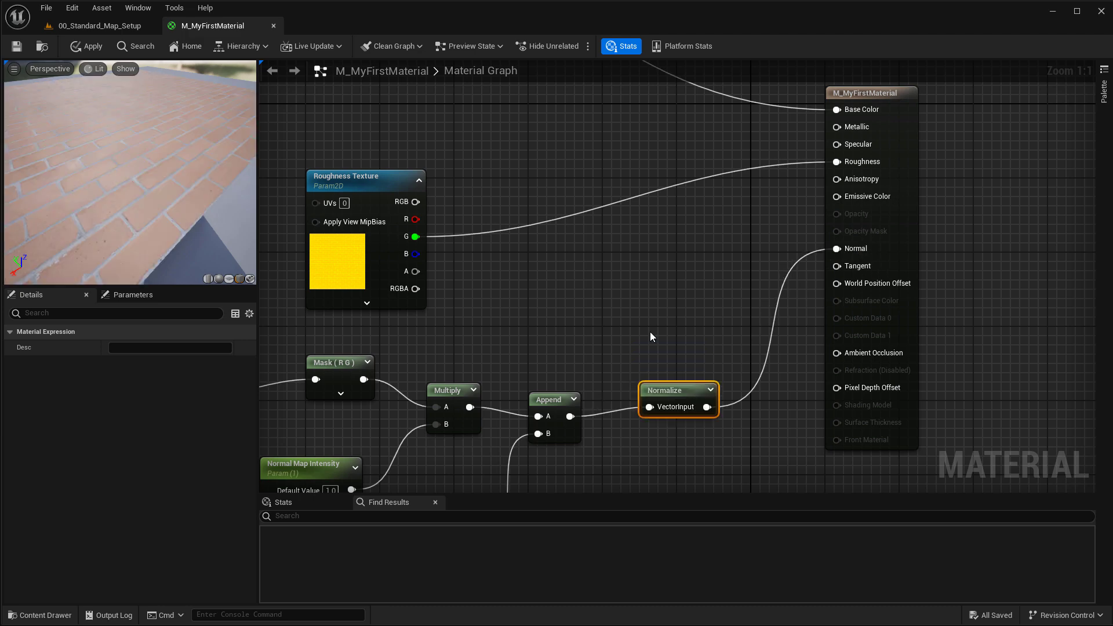
{"action": "right_click_drag", "start_coordinate": [649, 332], "coordinate": [839, 193]}
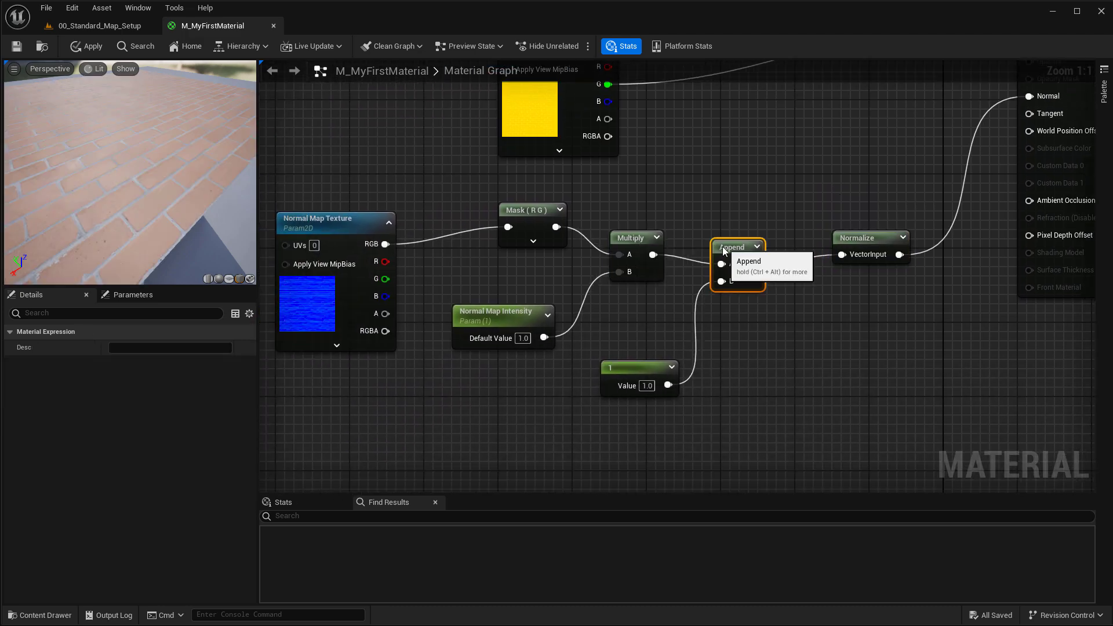
Apply the material changes and return to the 00_Standard_Map_Setup level
{"action": "left_click", "coordinate": [523, 338]}
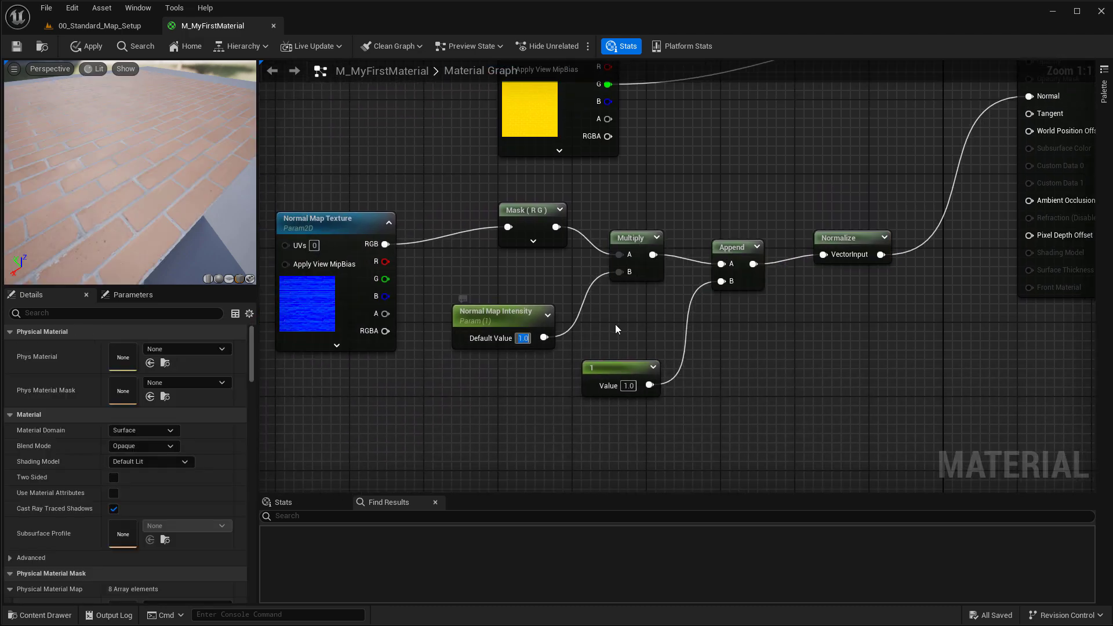
{"action": "left_click", "coordinate": [616, 325]}
{"action": "left_click", "coordinate": [537, 316]}
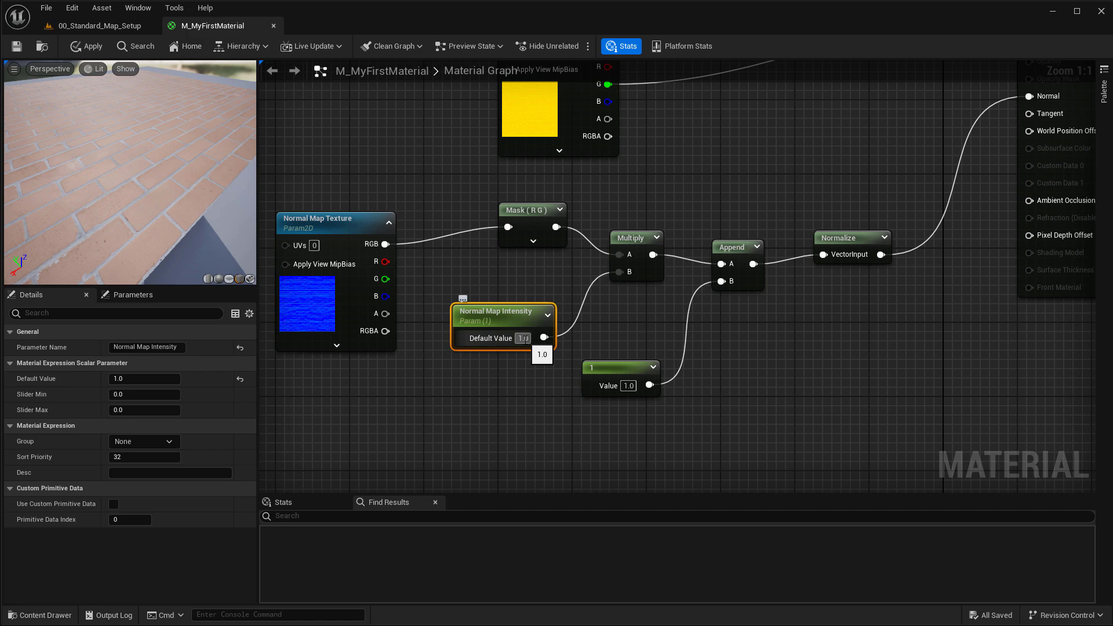
{"action": "left_click", "coordinate": [392, 165]}
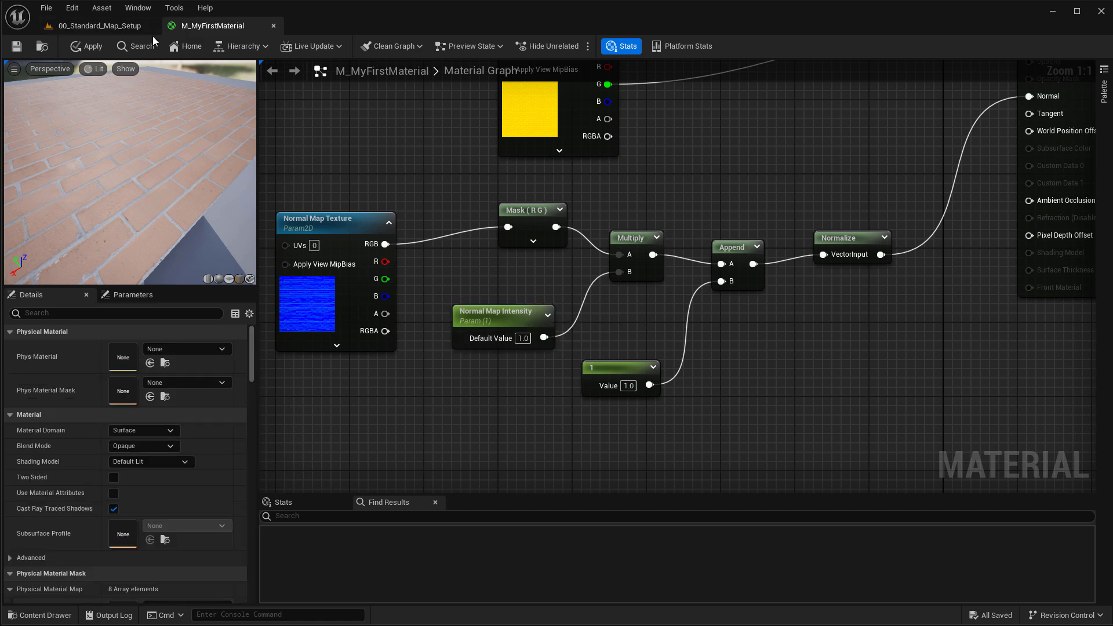
{"action": "left_click", "coordinate": [100, 25]}
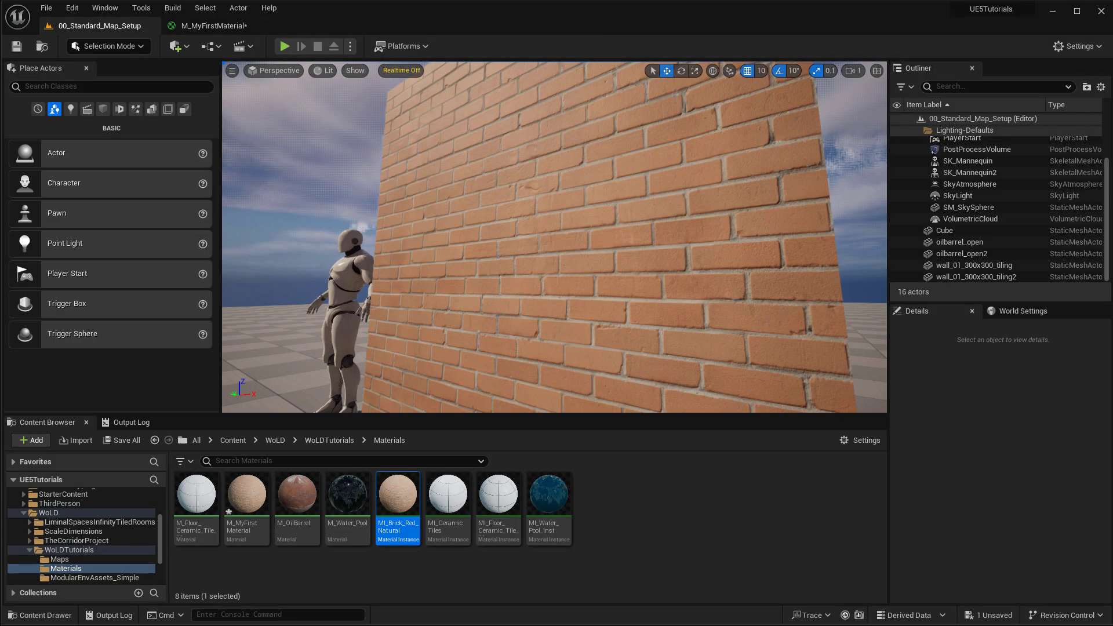
Bring the MI_Brick_Red_Natural editor over the level, and show the brick wall close up in a full-screen viewport
{"action": "left_click_drag", "start_coordinate": [1112, 46], "coordinate": [899, 47]}
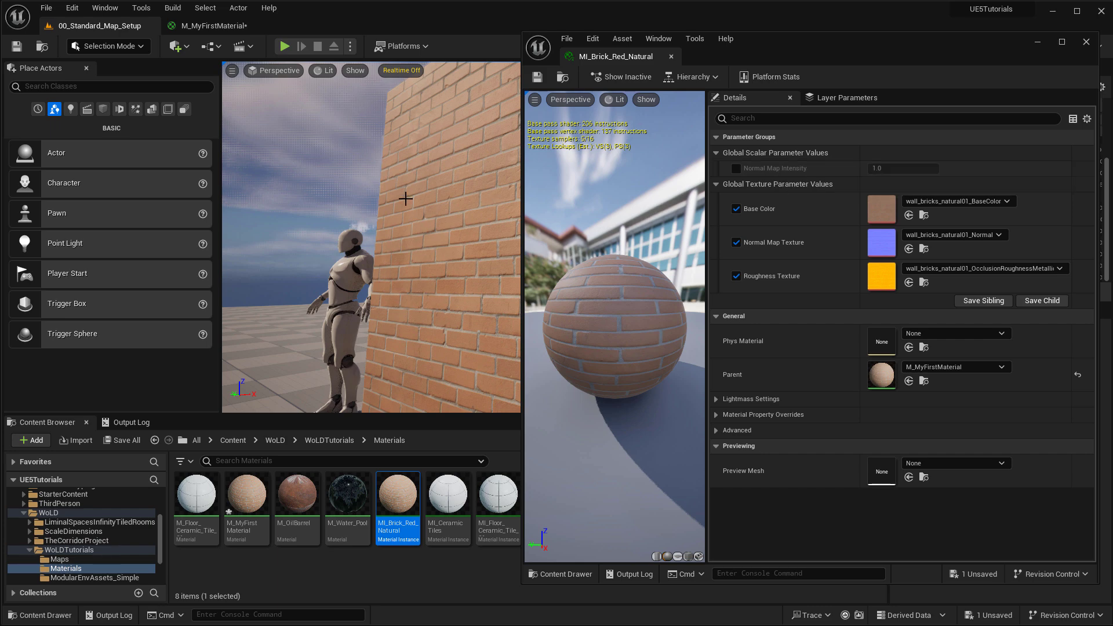
{"action": "key", "text": "w"}
{"action": "right_click_drag", "start_coordinate": [405, 197], "coordinate": [420, 177]}
{"action": "key", "text": "w"}
{"action": "key", "text": "F11"}
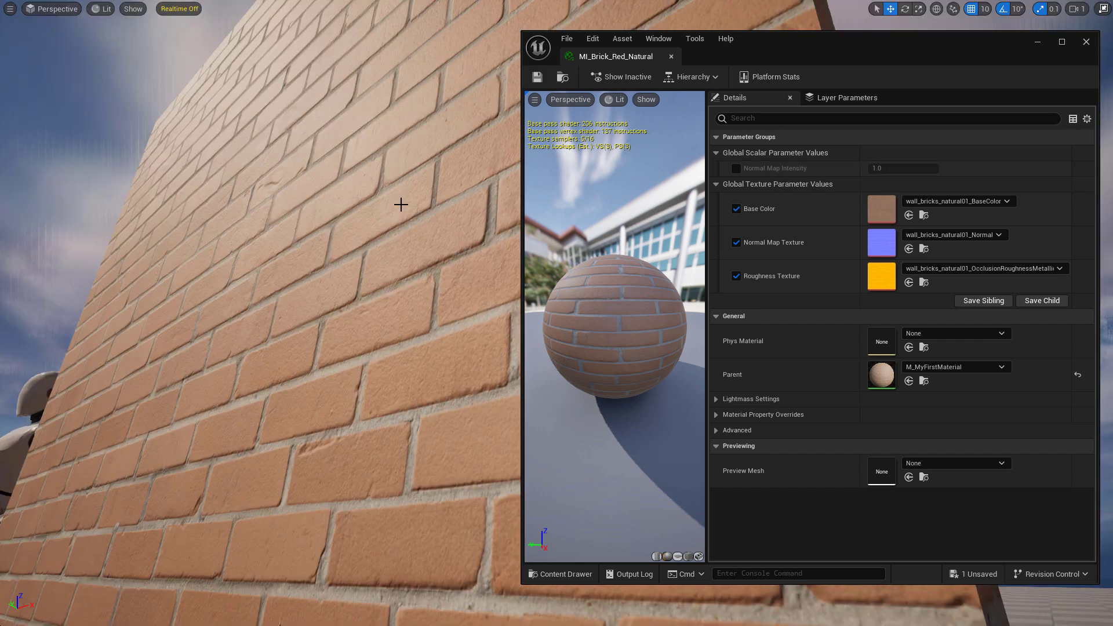
Enable the Normal Map Intensity override in MI_Brick_Red_Natural and set it to 2
{"action": "left_click", "coordinate": [736, 169]}
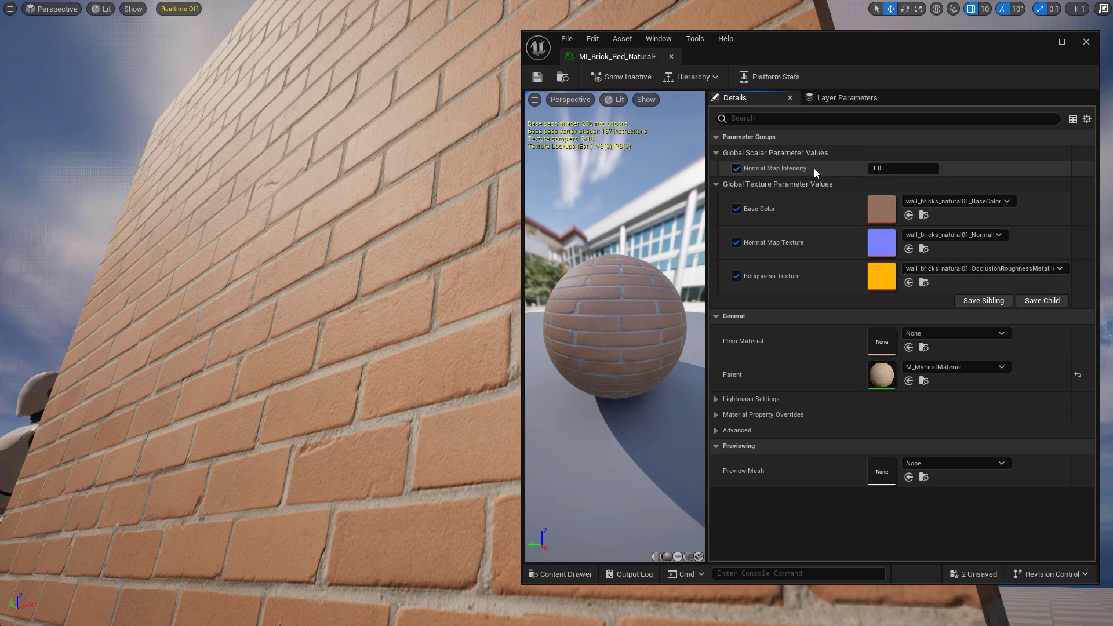
{"action": "left_click", "coordinate": [887, 169]}
{"action": "type", "text": "2"}
{"action": "key", "text": "Return"}
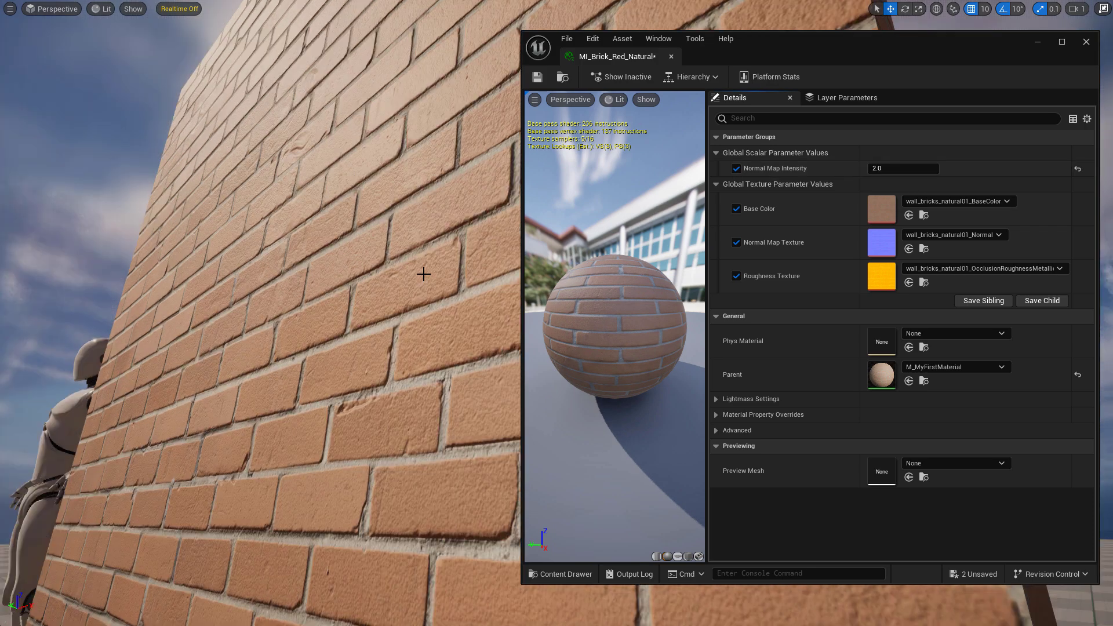
Try Normal Map Intensity at 3 and 5 on the brick instance, and return it to 2
{"action": "left_click", "coordinate": [902, 168]}
{"action": "type", "text": "3"}
{"action": "key", "text": "Return"}
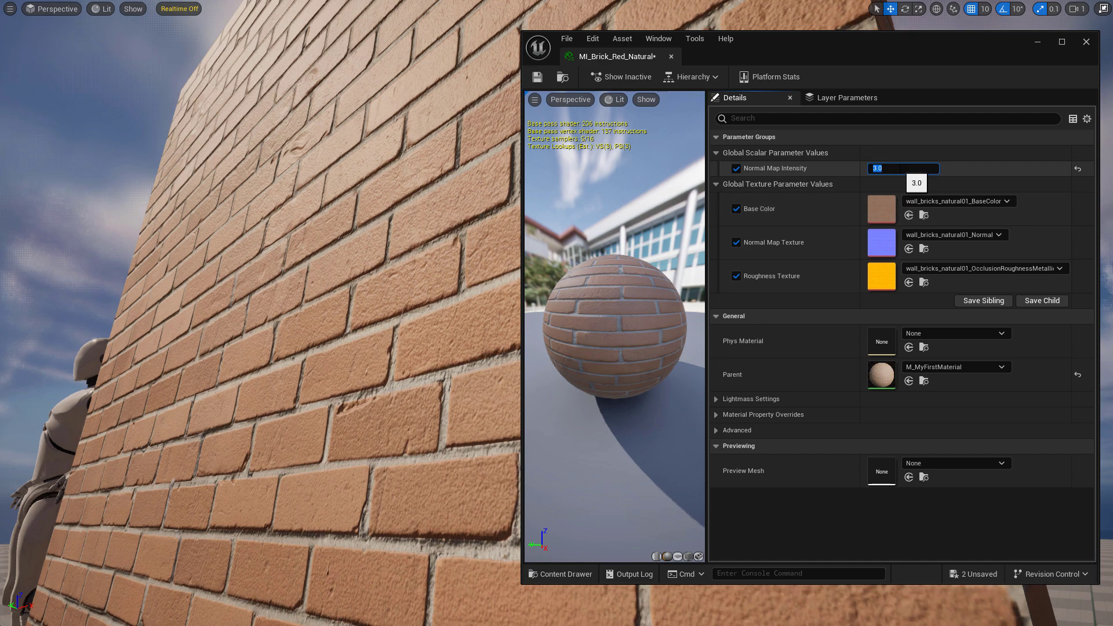
{"action": "type", "text": "5"}
{"action": "key", "text": "Return"}
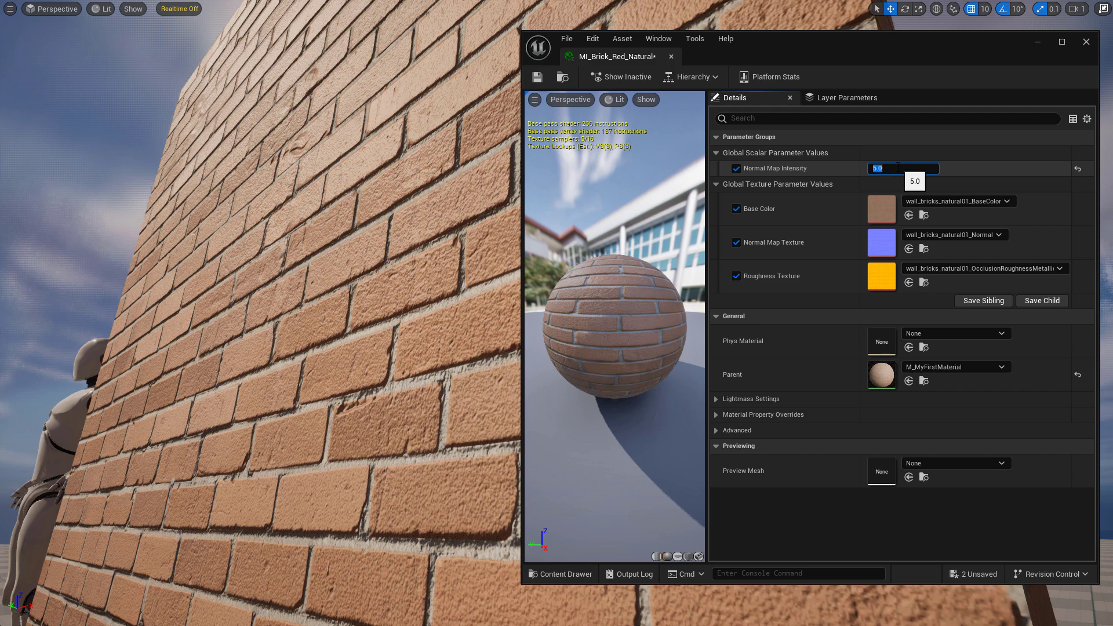
{"action": "type", "text": "2"}
{"action": "key", "text": "Return"}
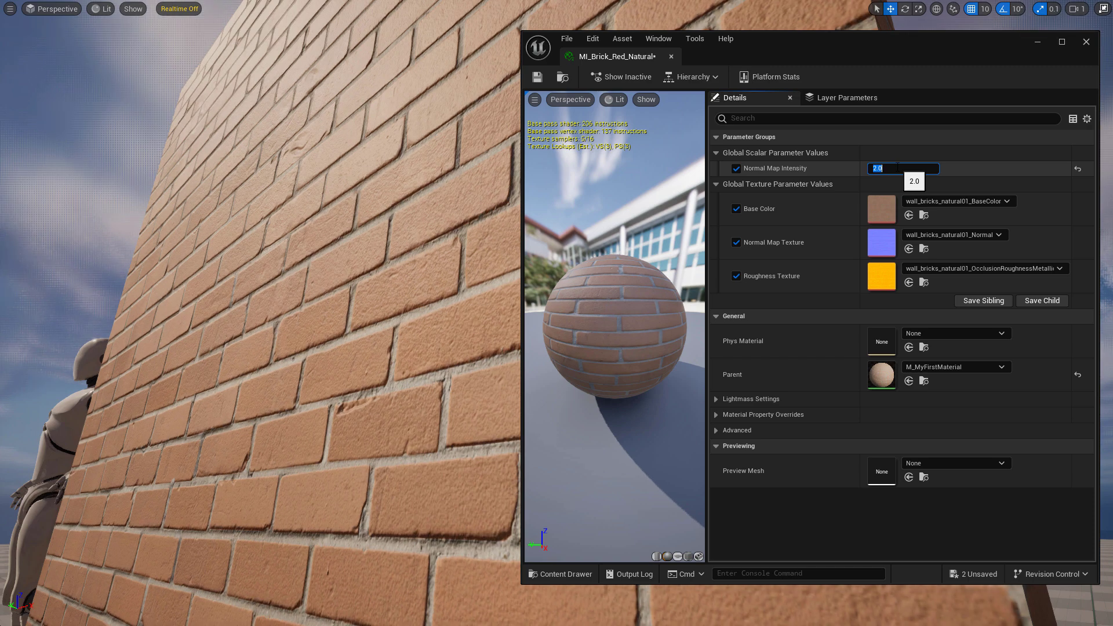
Try weaker Normal Map Intensity values of 0.5 and 0, and set it back to 2
{"action": "type", "text": "0.5"}
{"action": "key", "text": "Return"}
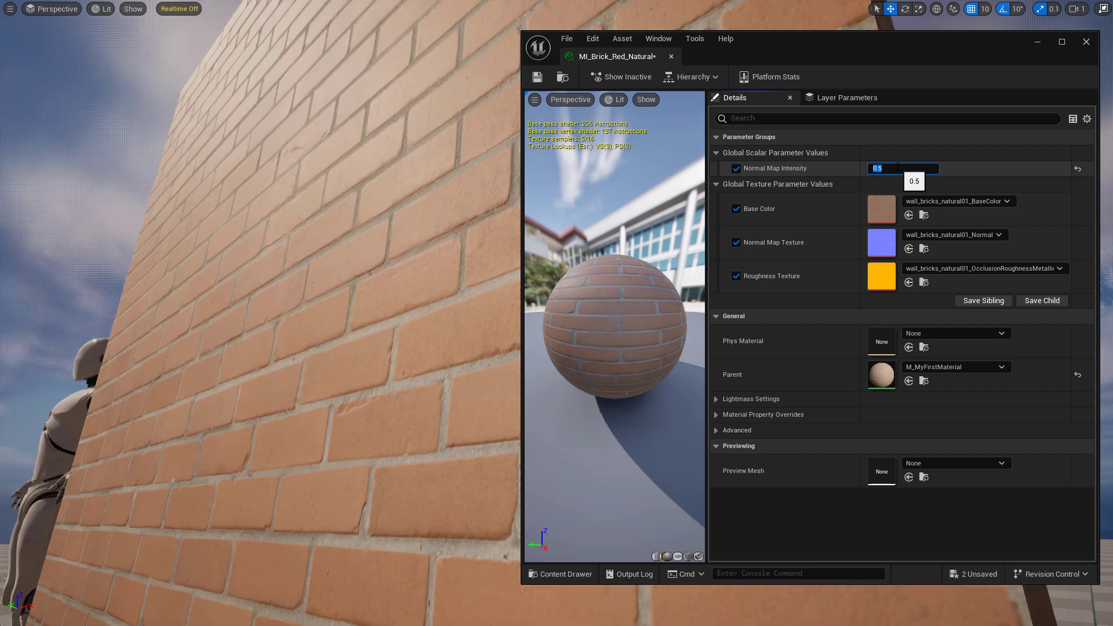
{"action": "type", "text": "0"}
{"action": "key", "text": "Return"}
{"action": "type", "text": "2"}
{"action": "key", "text": "Return"}
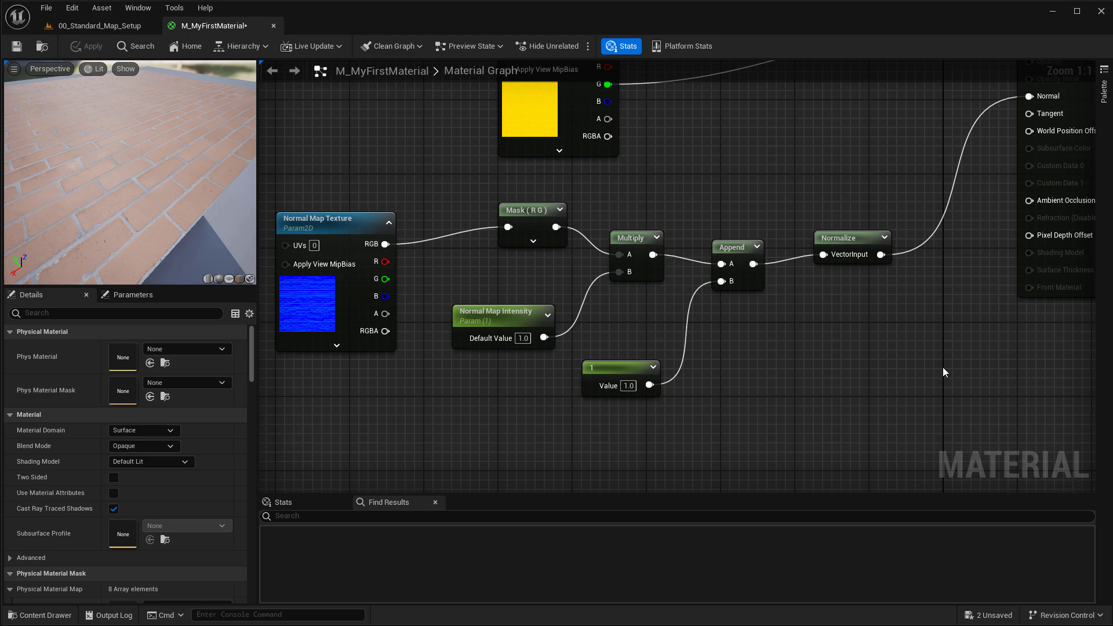
Disconnect Normalize from the material's Normal input, and move the whole normal intensity node chain away from the Roughness Texture node
{"action": "right_click_drag", "start_coordinate": [776, 388], "coordinate": [835, 385]}
{"action": "left_click", "coordinate": [941, 251], "text": "alt"}
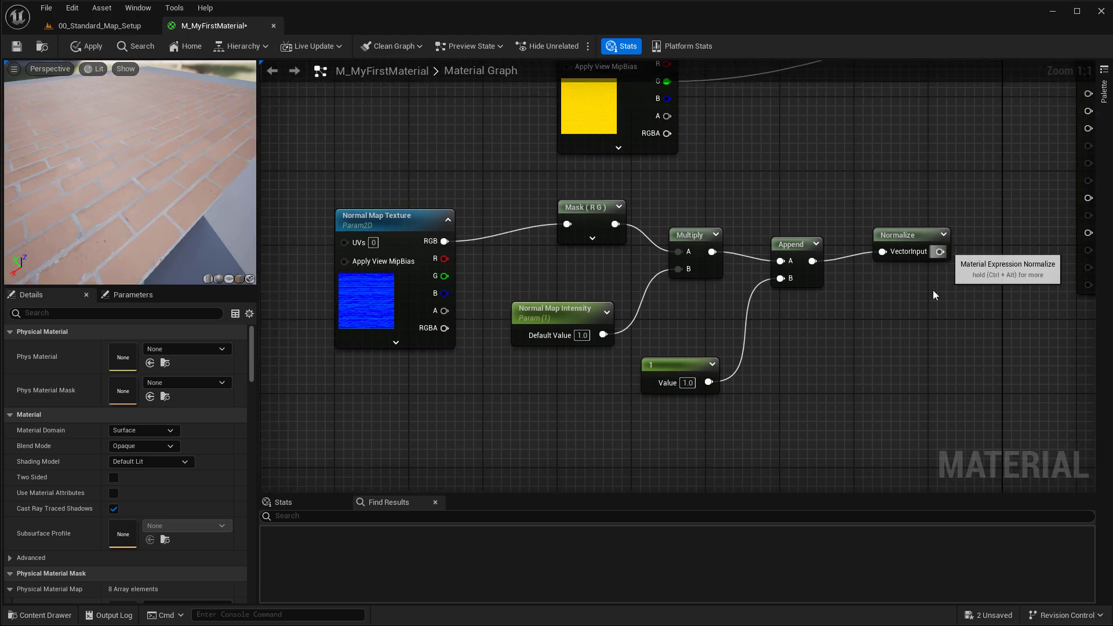
{"action": "right_click_drag", "start_coordinate": [899, 323], "coordinate": [948, 318]}
{"action": "scroll", "coordinate": [948, 318], "scroll_direction": "down", "scroll_amount": 2}
{"action": "left_click_drag", "start_coordinate": [519, 215], "coordinate": [997, 374]}
{"action": "left_click_drag", "start_coordinate": [962, 255], "coordinate": [370, 252]}
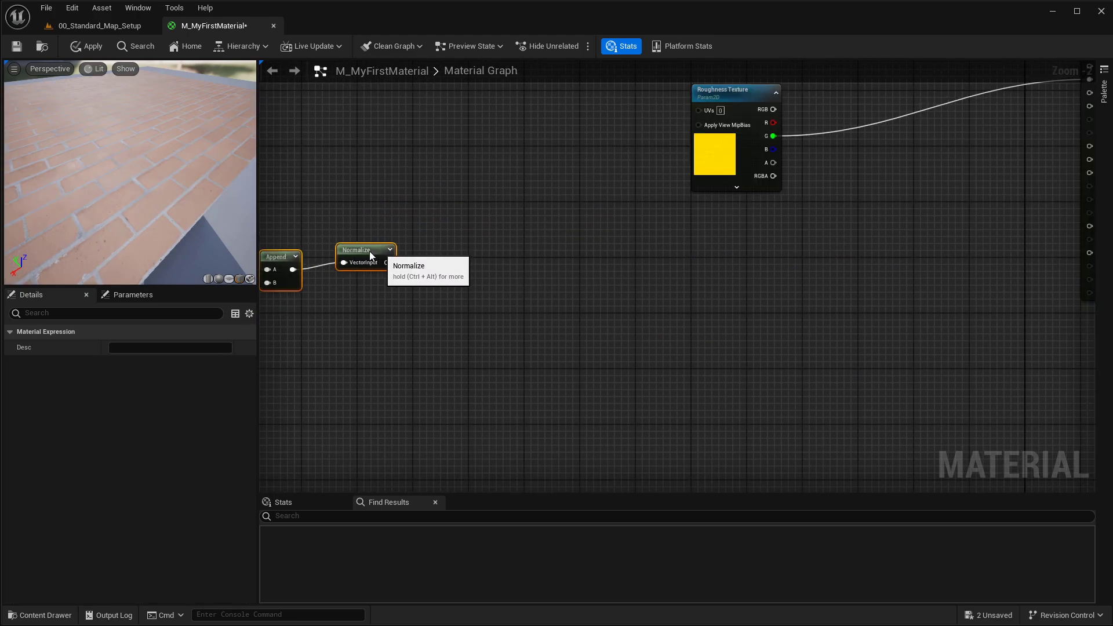
Duplicate the Normal Map Texture node and place the copy on the material-result side of the Normalize node
{"action": "scroll", "coordinate": [823, 299], "scroll_direction": "up", "scroll_amount": 2}
{"action": "right_click_drag", "start_coordinate": [823, 194], "coordinate": [622, 225]}
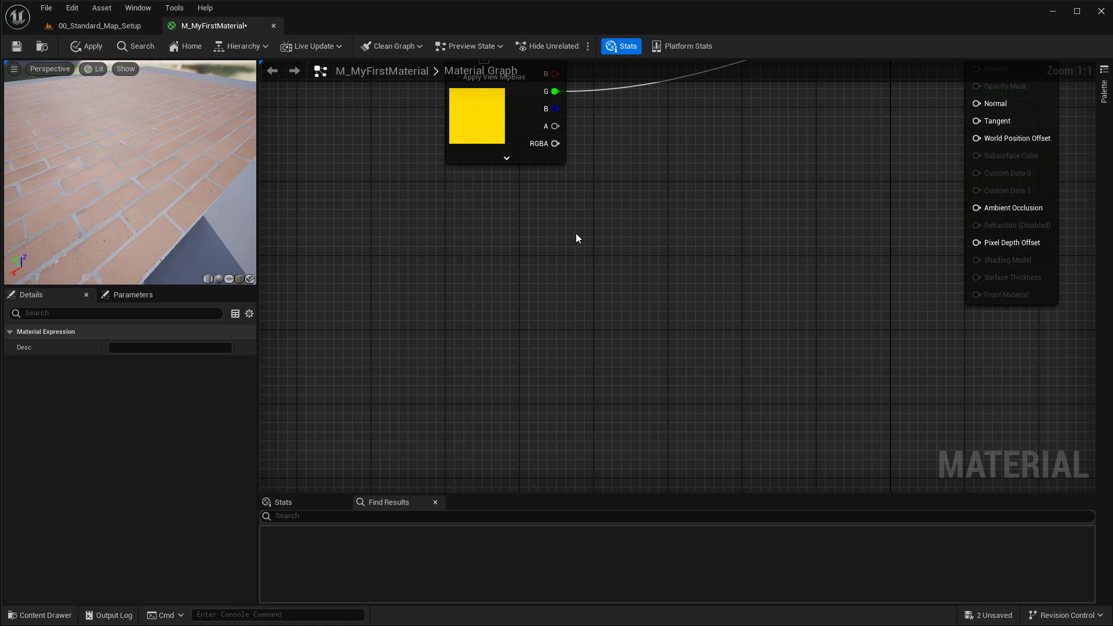
{"action": "right_click_drag", "start_coordinate": [347, 256], "coordinate": [531, 263]}
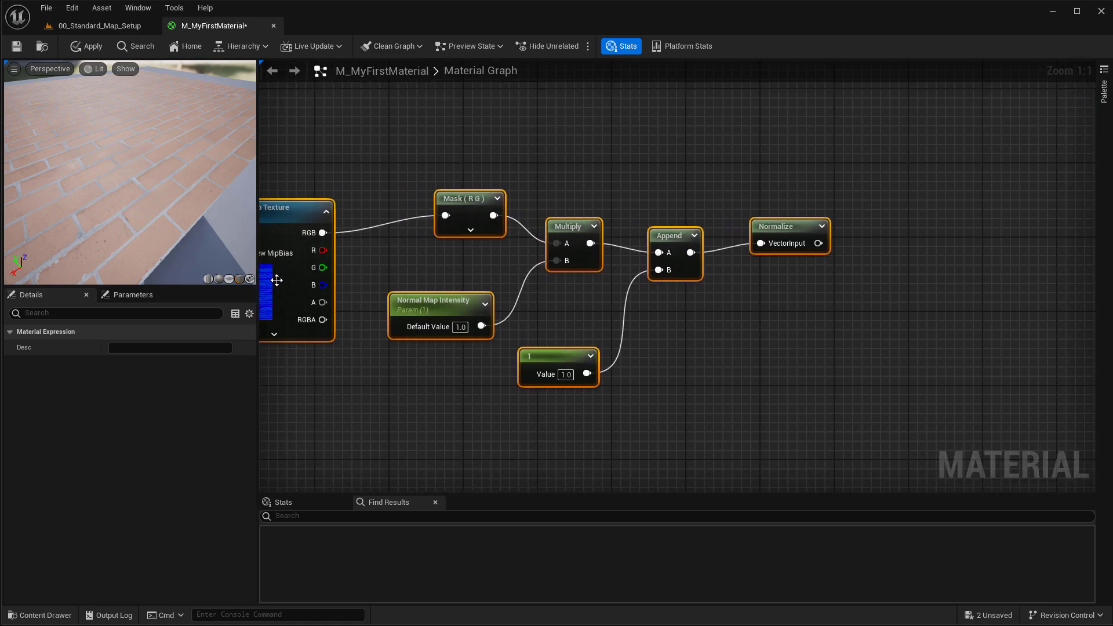
{"action": "left_click", "coordinate": [328, 290]}
{"action": "left_click_drag", "start_coordinate": [328, 290], "coordinate": [975, 338]}
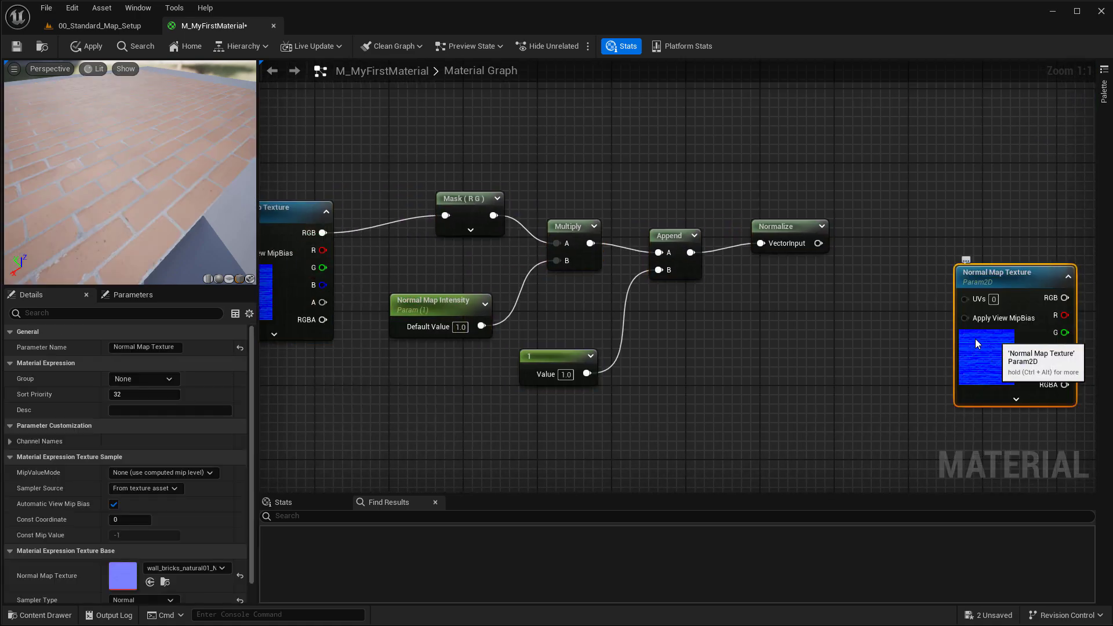
Place the duplicated Normal Map Texture node below the Roughness Texture node and add a FlattenNormal function node beside it
{"action": "right_click_drag", "start_coordinate": [975, 339], "coordinate": [774, 263]}
{"action": "right_click", "coordinate": [771, 263]}
{"action": "type", "text": "flatten"}
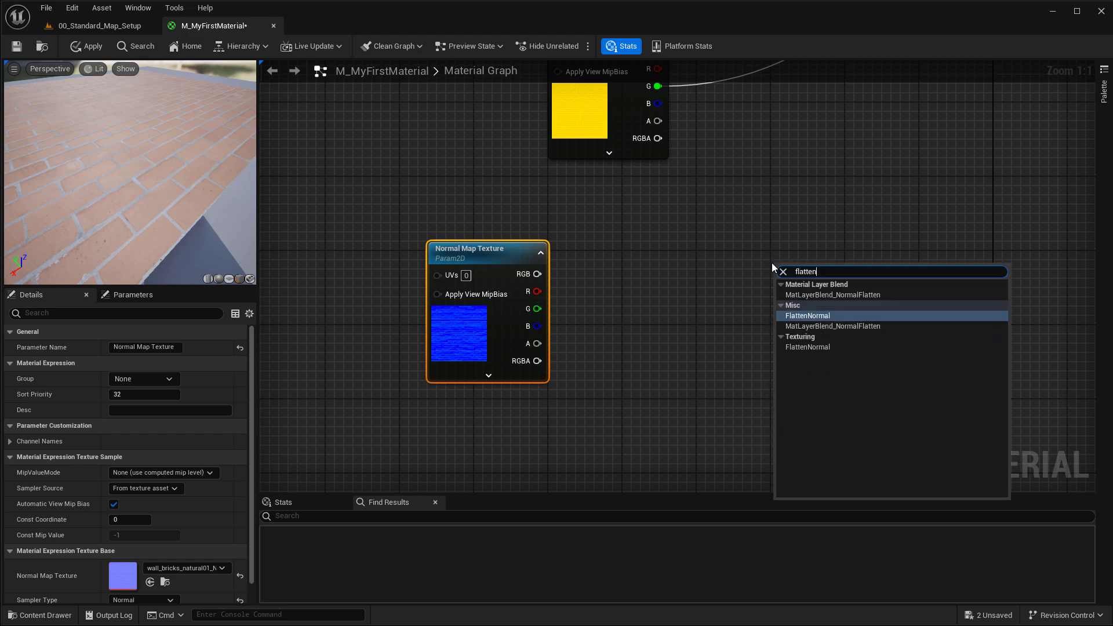
{"action": "key", "text": "Return"}
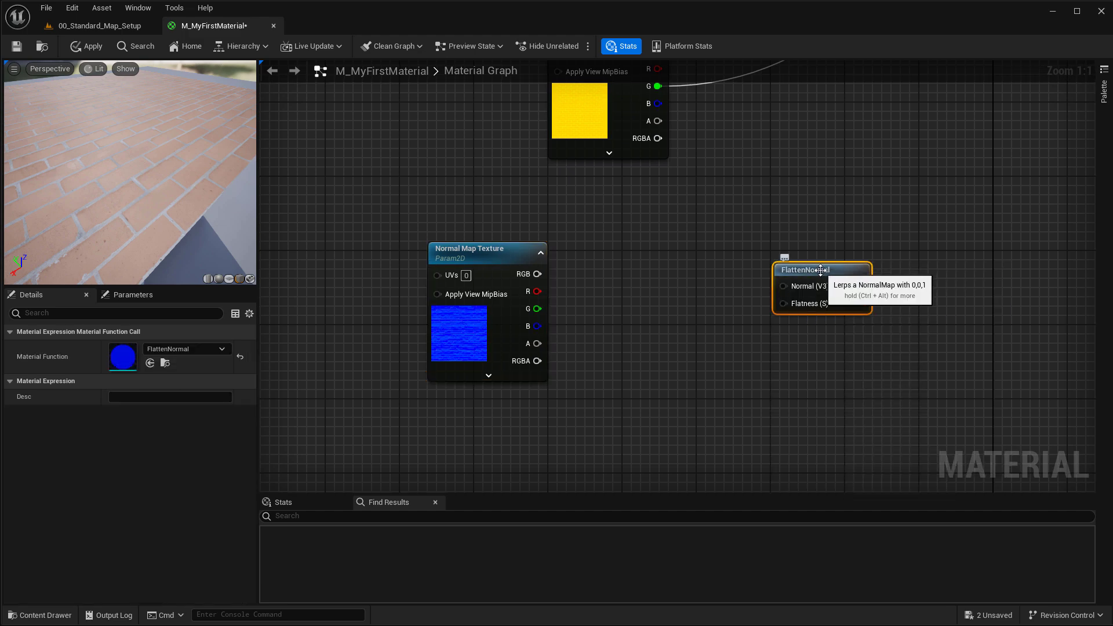
Open the FlattenNormal function, examine how its Lerp node combines the normal, constant and flatness inputs, and close it
{"action": "double_click", "coordinate": [828, 268]}
{"action": "right_click_drag", "start_coordinate": [377, 151], "coordinate": [535, 63]}
{"action": "left_click_drag", "start_coordinate": [645, 143], "coordinate": [690, 204]}
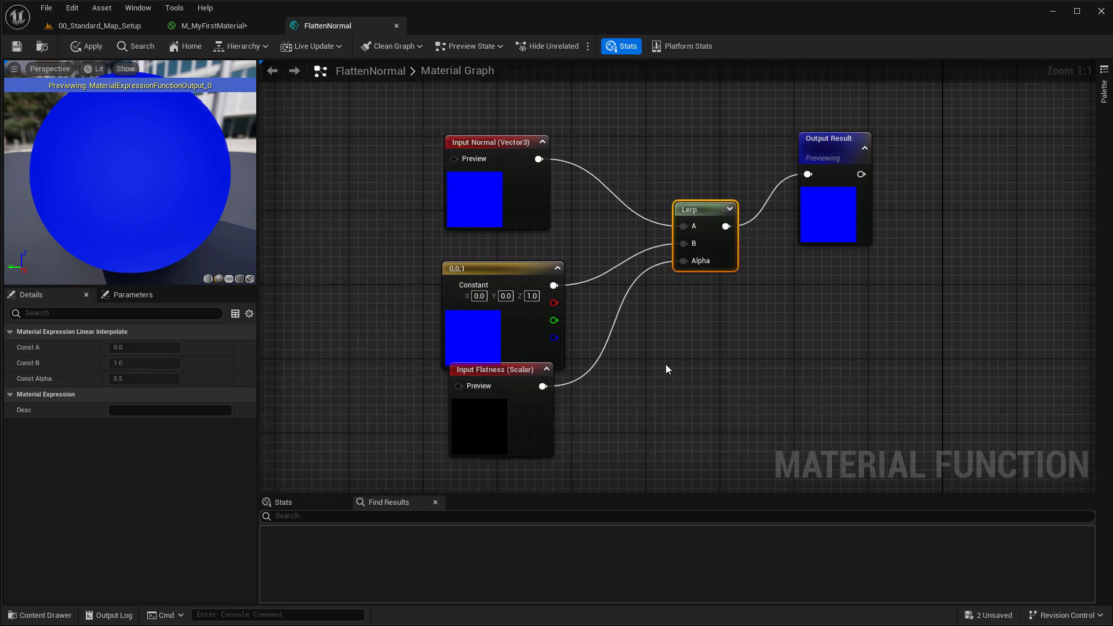
{"action": "left_click", "coordinate": [397, 27]}
Connect the duplicated Normal Map Texture's RGB output to FlattenNormal's Normal input and move FlattenNormal closer to the texture
{"action": "right_click_drag", "start_coordinate": [913, 304], "coordinate": [817, 295]}
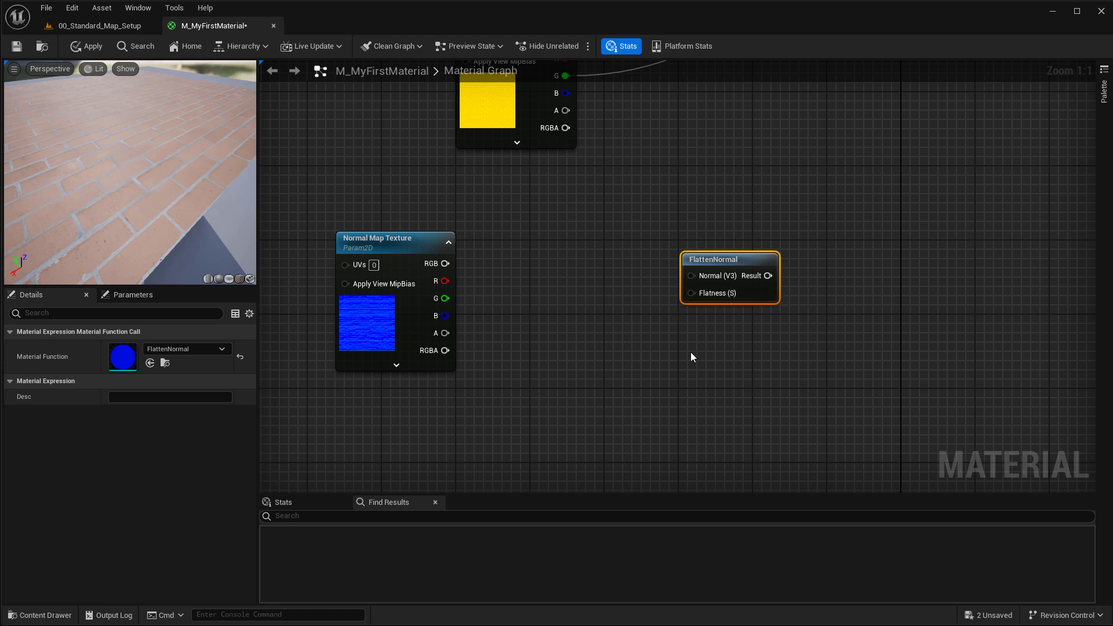
{"action": "left_click_drag", "start_coordinate": [445, 264], "coordinate": [656, 239]}
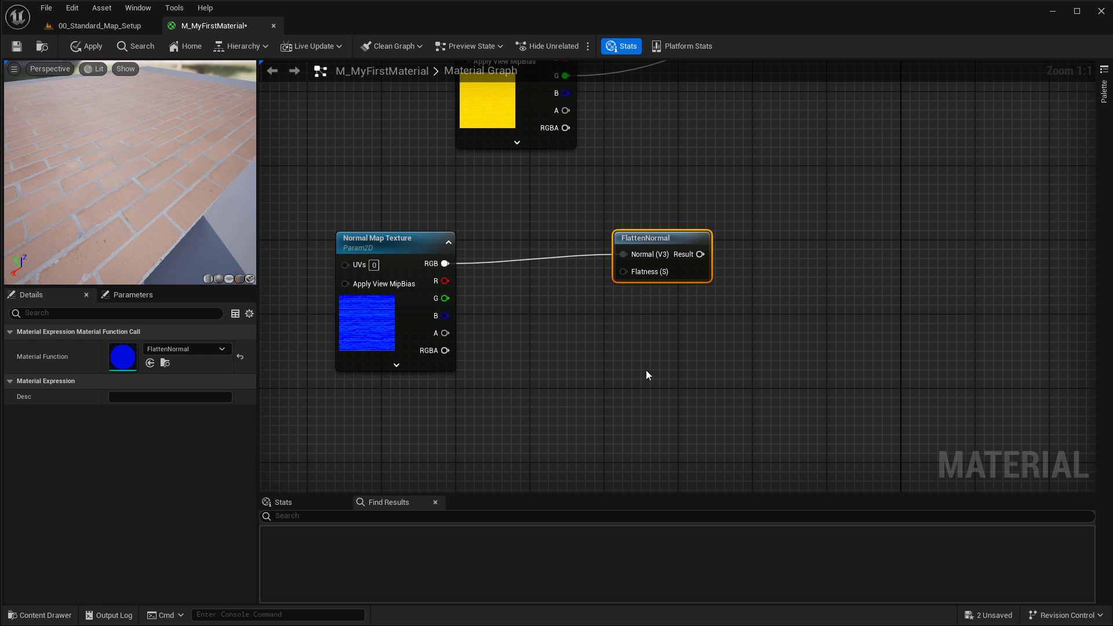
{"action": "left_click_drag", "start_coordinate": [640, 241], "coordinate": [643, 293]}
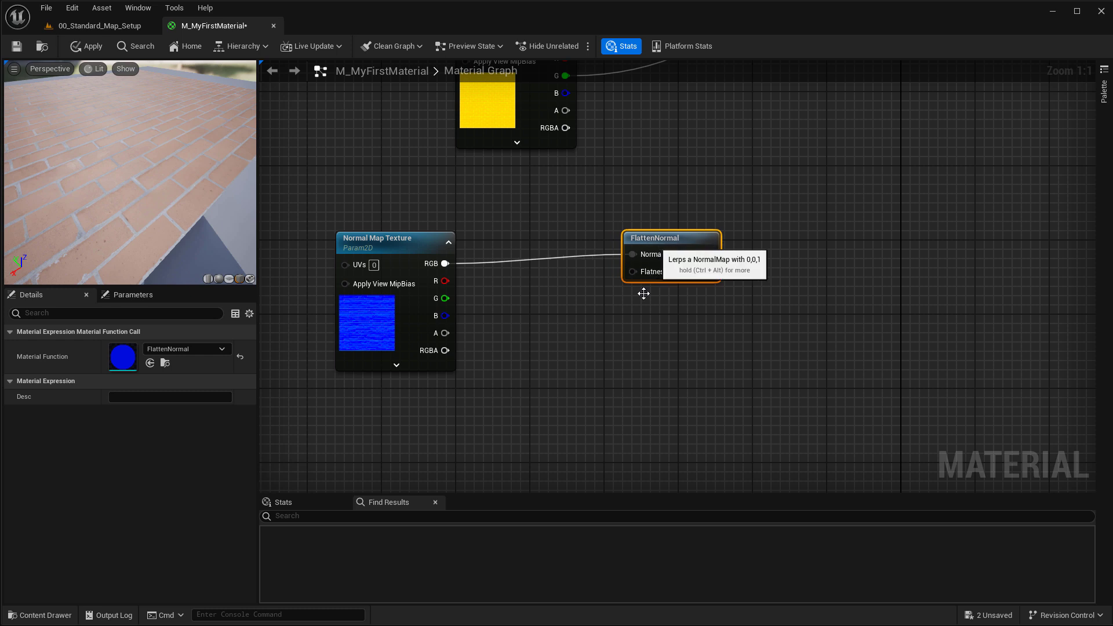
Create a scalar parameter named Flatten Normal and connect it to FlattenNormal's Flatness input
{"action": "left_click", "coordinate": [552, 343]}
{"action": "left_click", "coordinate": [553, 347]}
{"action": "type", "text": "sss"}
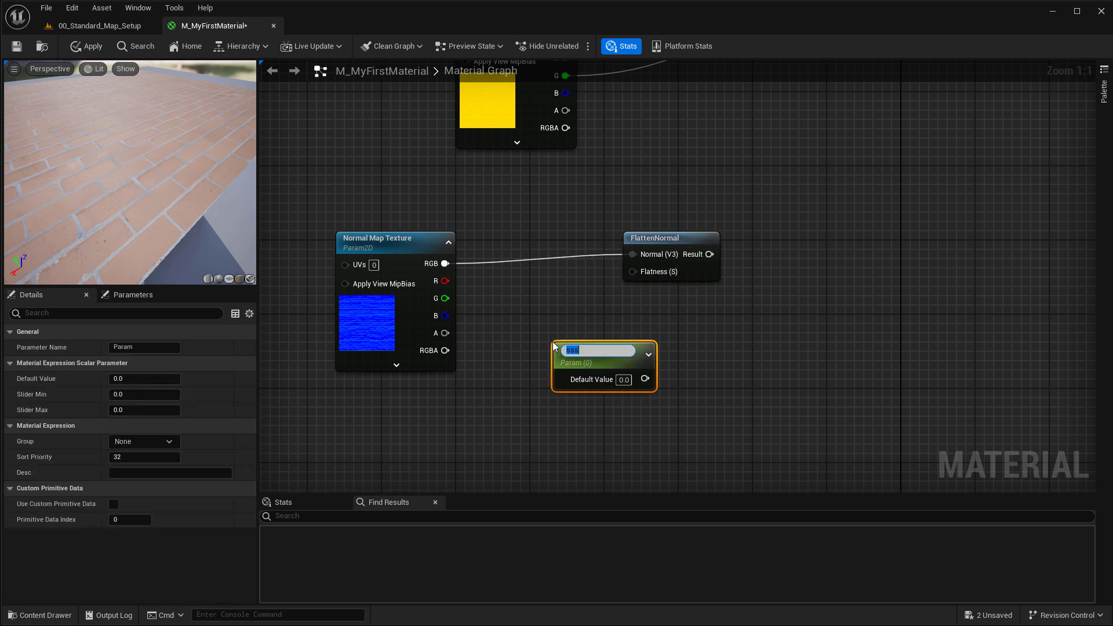
{"action": "type", "text": "Flatten Normal"}
{"action": "key", "text": "Return"}
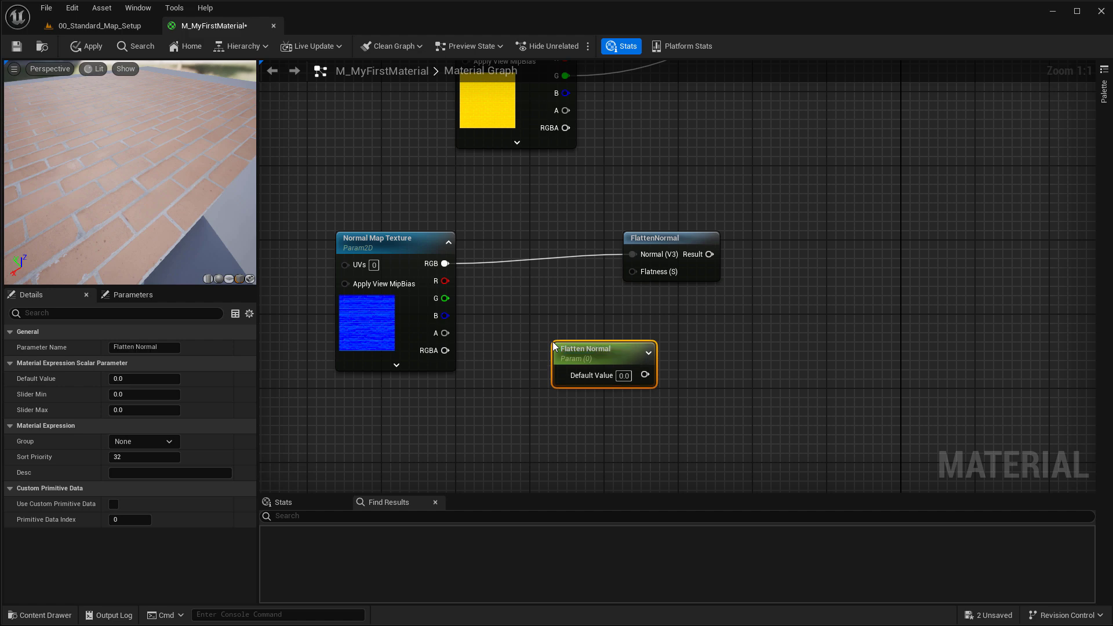
{"action": "left_click_drag", "start_coordinate": [589, 359], "coordinate": [638, 271]}
{"action": "left_click_drag", "start_coordinate": [715, 254], "coordinate": [819, 253]}
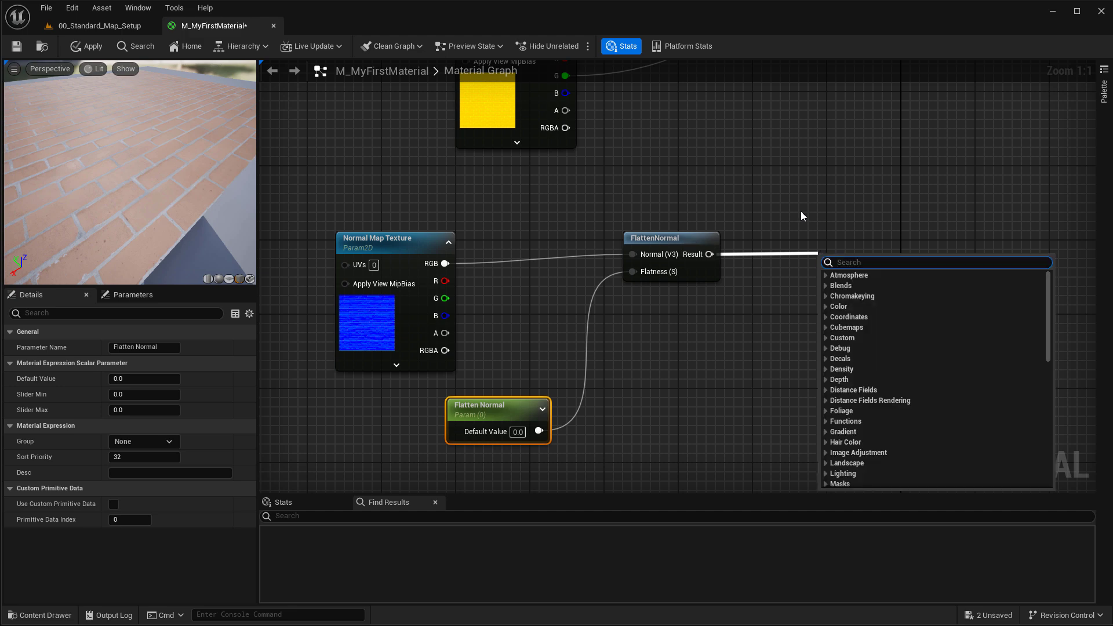
{"action": "right_click_drag", "start_coordinate": [906, 214], "coordinate": [713, 287]}
{"action": "right_click_drag", "start_coordinate": [644, 333], "coordinate": [778, 257]}
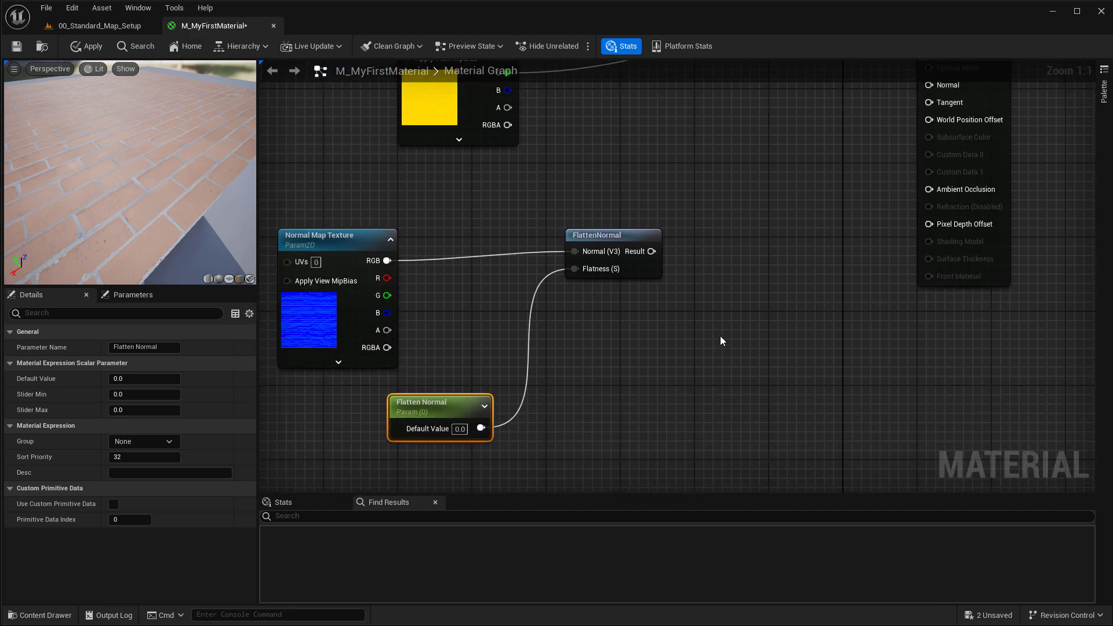
Add a Normalize node, connect FlattenNormal's Result to its VectorInput, and arrange the two nodes neatly
{"action": "right_click", "coordinate": [630, 327]}
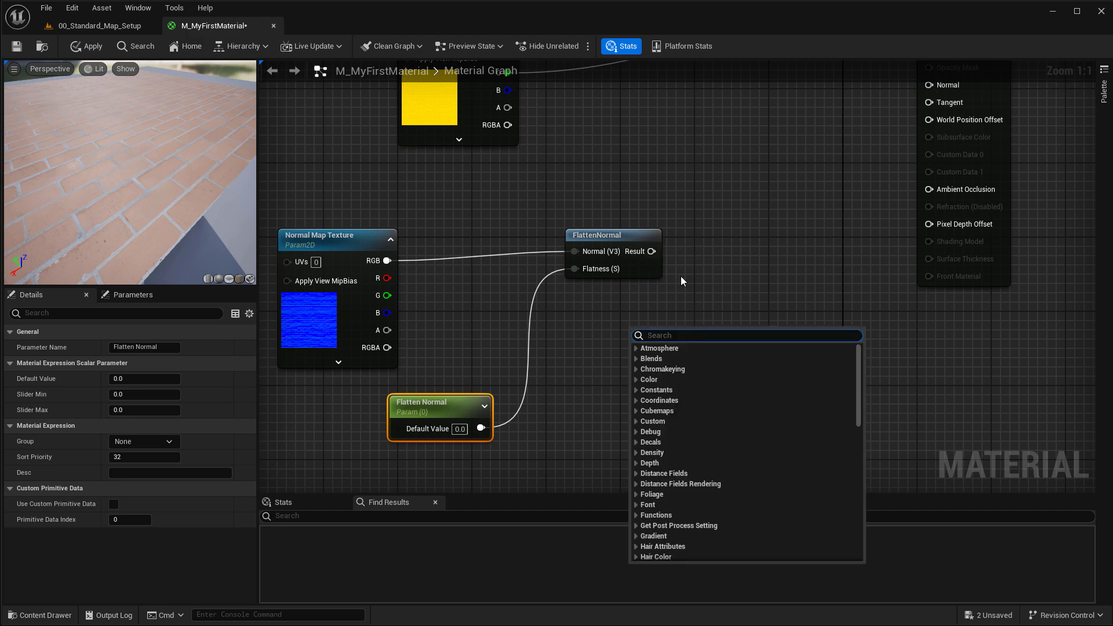
{"action": "type", "text": "normalize"}
{"action": "key", "text": "Return"}
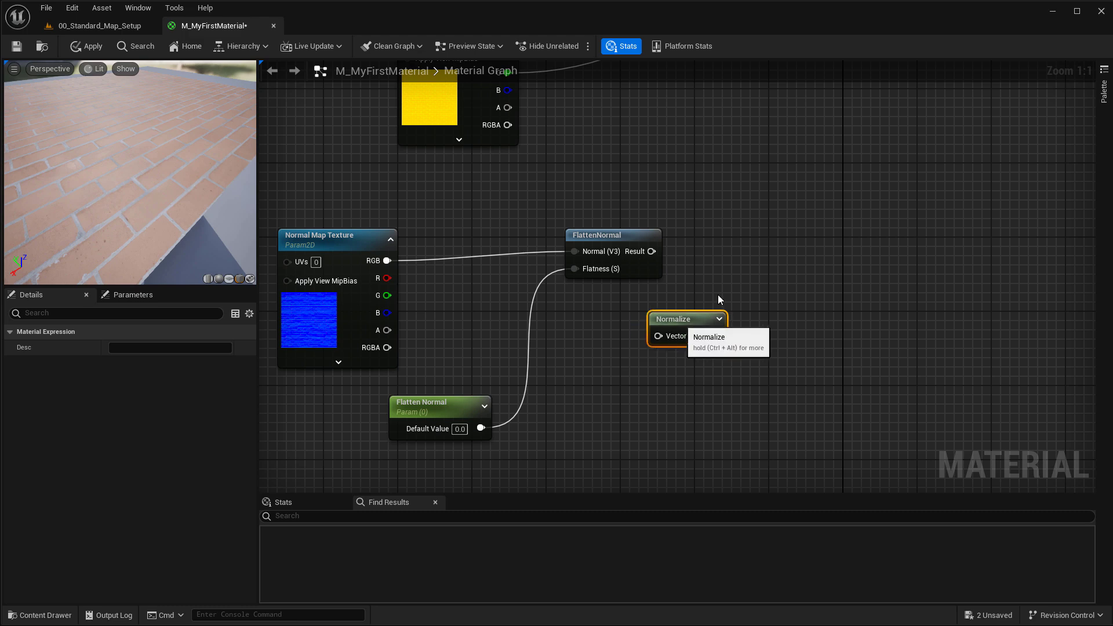
{"action": "left_click_drag", "start_coordinate": [681, 322], "coordinate": [736, 192]}
{"action": "left_click_drag", "start_coordinate": [653, 252], "coordinate": [714, 207]}
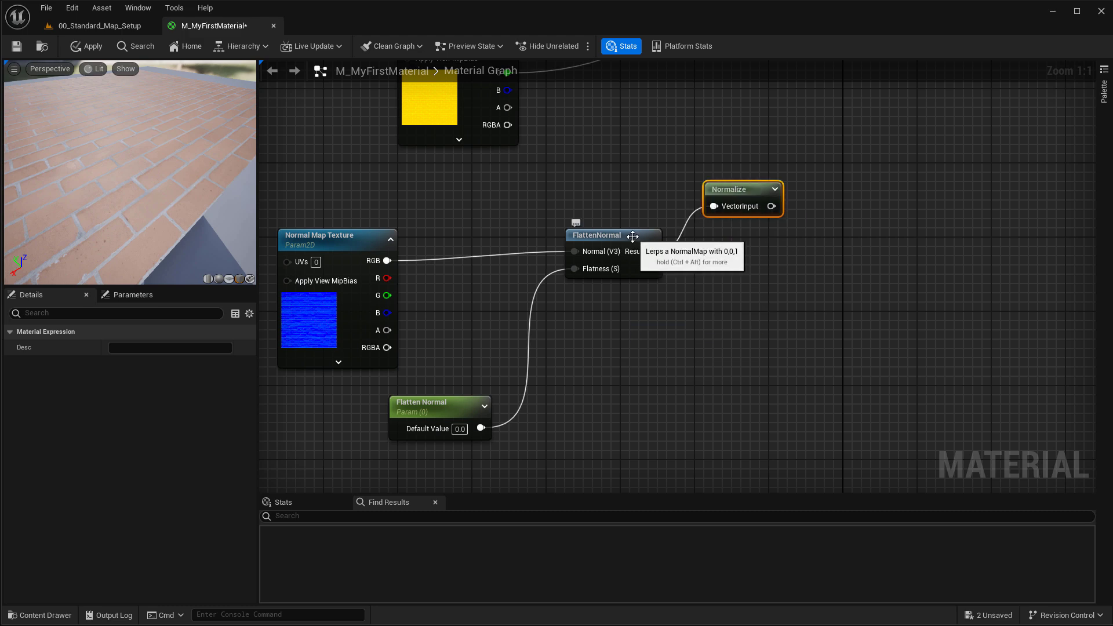
{"action": "left_click_drag", "start_coordinate": [632, 237], "coordinate": [604, 255]}
{"action": "left_click_drag", "start_coordinate": [748, 189], "coordinate": [739, 217]}
Connect the new Normalize node's output to the material's Normal input and apply the material changes
{"action": "right_click_drag", "start_coordinate": [825, 258], "coordinate": [614, 379]}
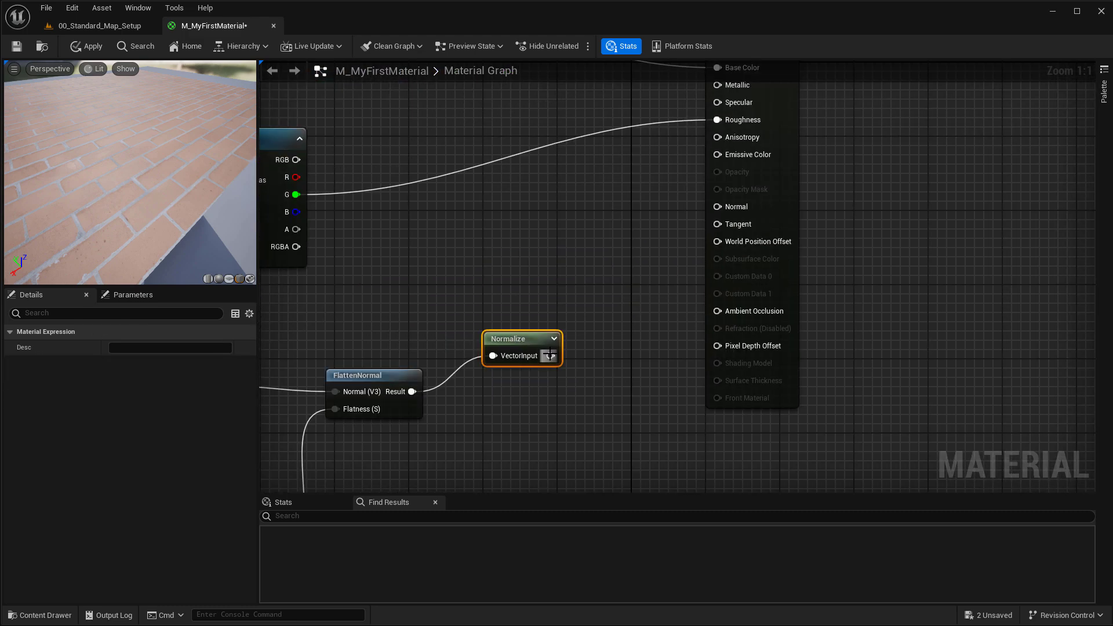
{"action": "left_click_drag", "start_coordinate": [549, 356], "coordinate": [735, 207]}
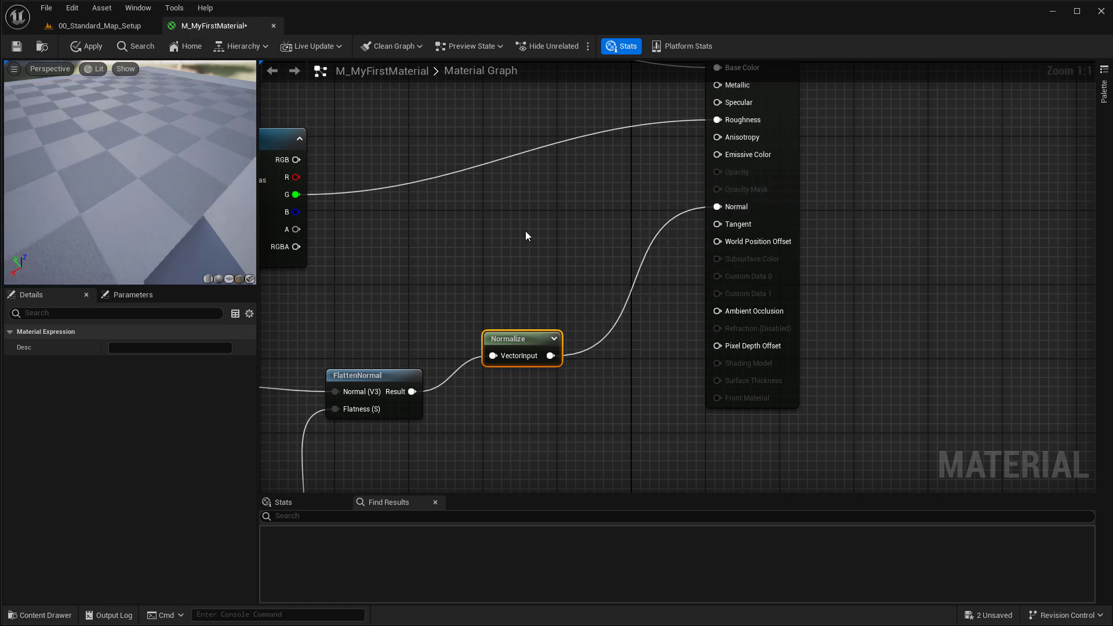
{"action": "right_click_drag", "start_coordinate": [526, 236], "coordinate": [683, 206]}
{"action": "left_click", "coordinate": [87, 46]}
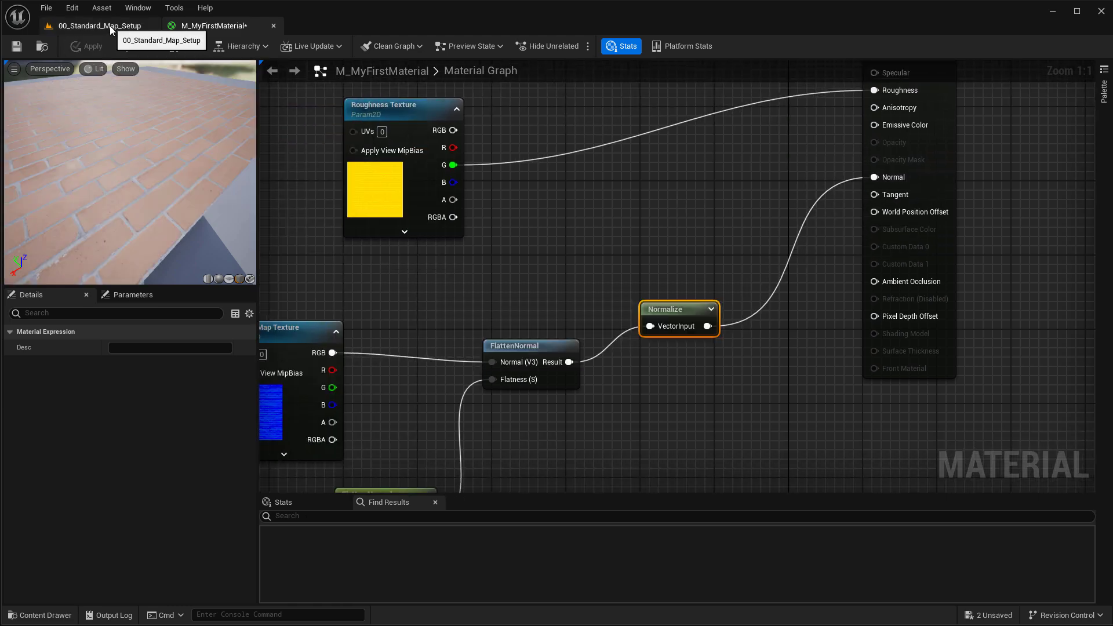
Return to the 00_Standard_Map_Setup level, enable Flatten Normal on the MI_Brick_Red_Natural instance, and set it to 1
{"action": "left_click", "coordinate": [109, 25]}
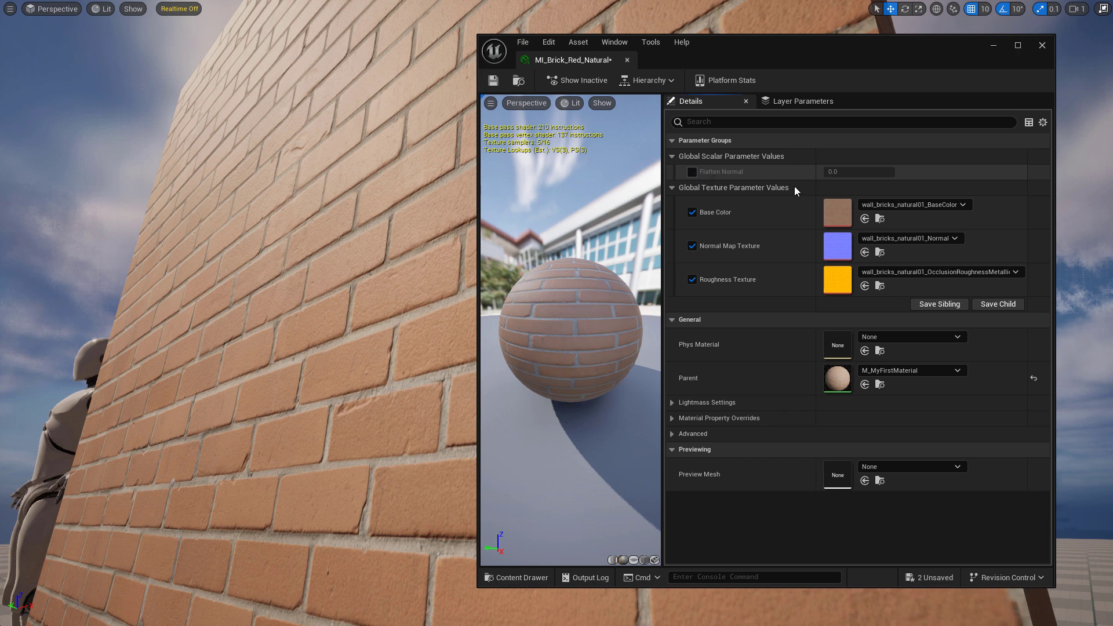
{"action": "left_click", "coordinate": [692, 171]}
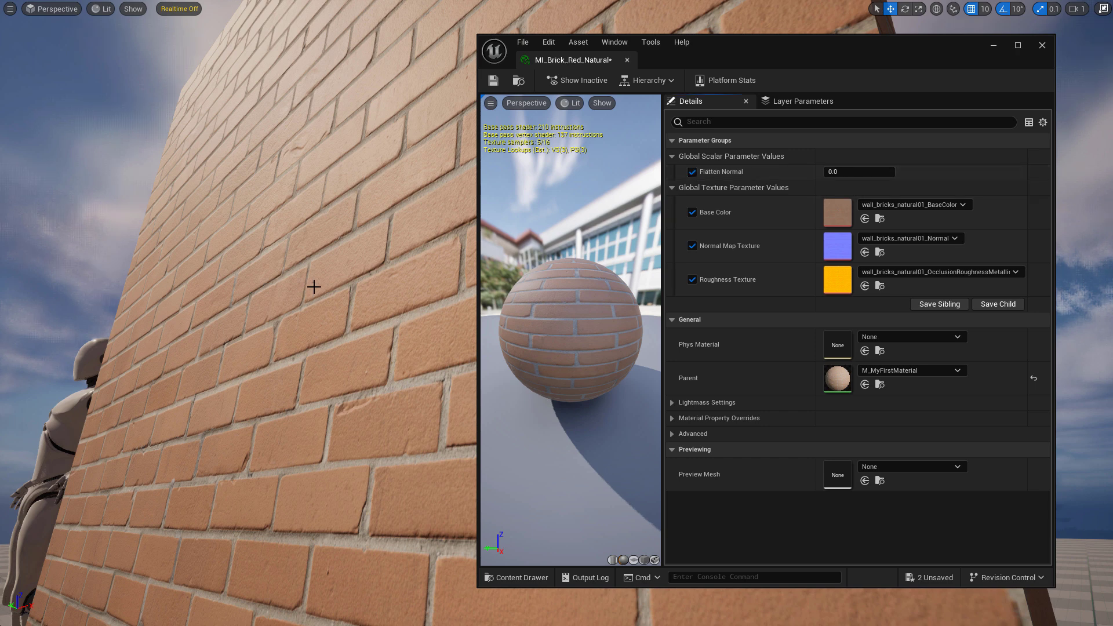
{"action": "left_click", "coordinate": [857, 172]}
{"action": "type", "text": "1"}
{"action": "key", "text": "Return"}
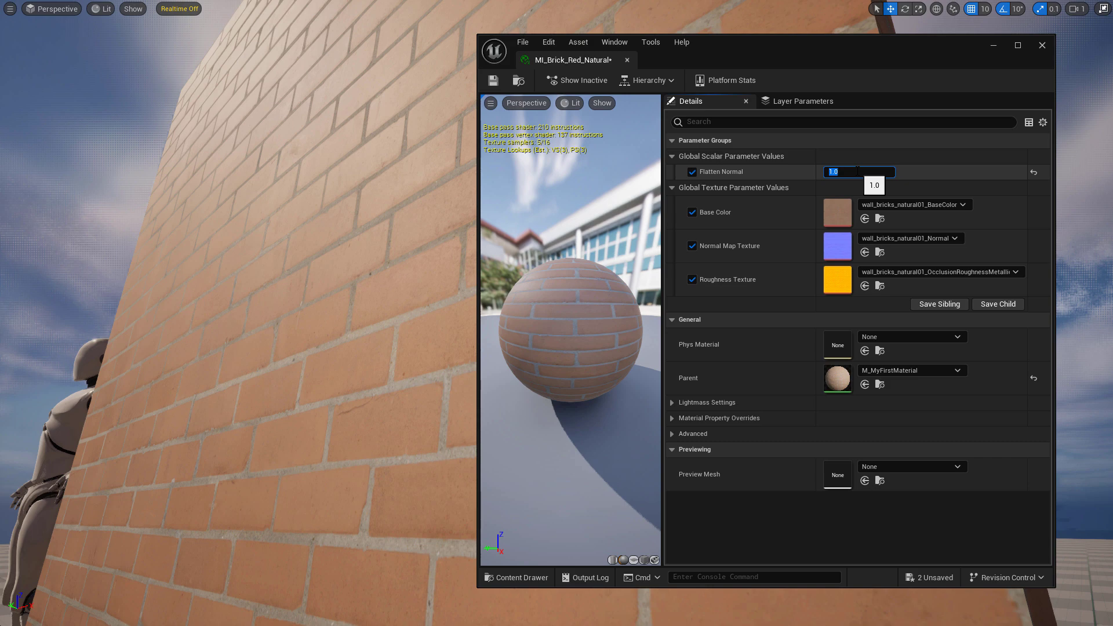
Compare Flatten Normal values of 0 and 1 on the brick instance, and set it to -1
{"action": "type", "text": "0"}
{"action": "key", "text": "Return"}
{"action": "type", "text": "1"}
{"action": "key", "text": "Return"}
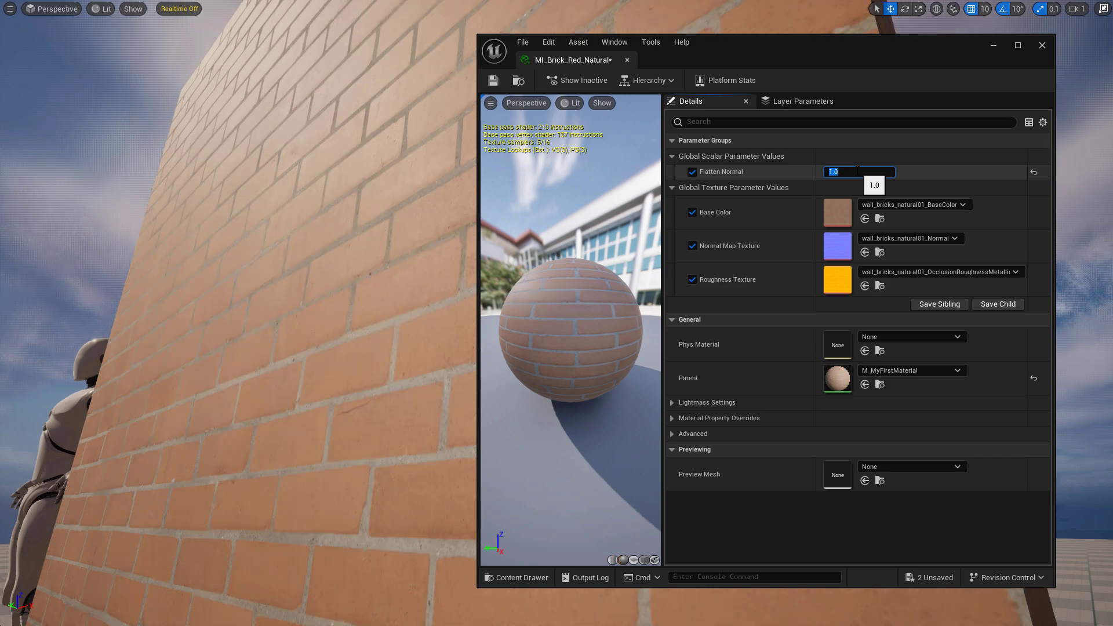
{"action": "type", "text": "-1"}
{"action": "key", "text": "Return"}
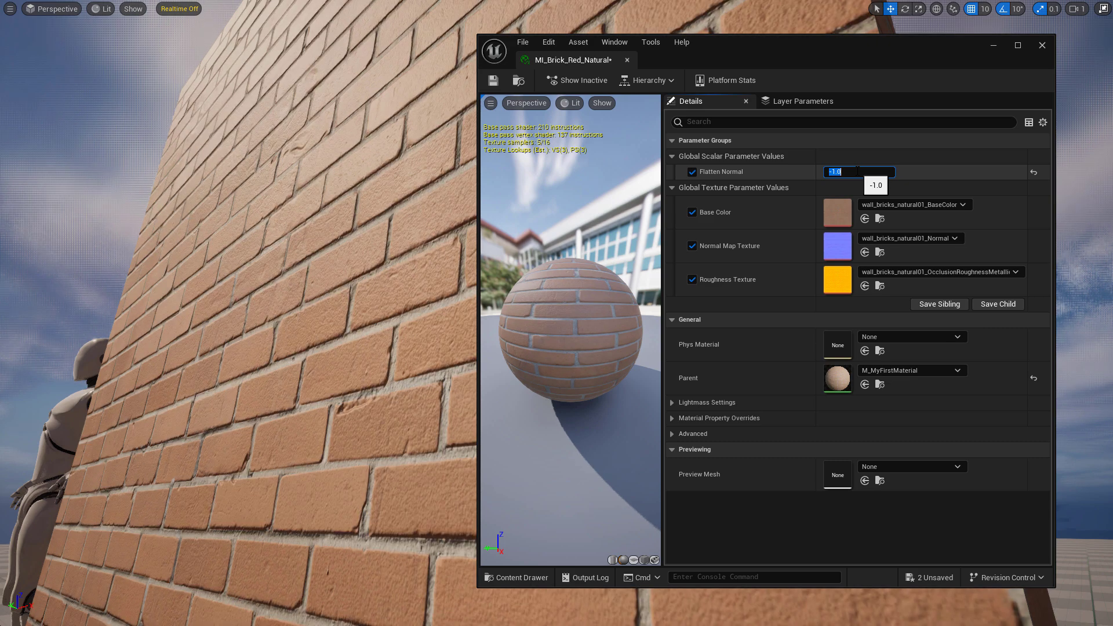